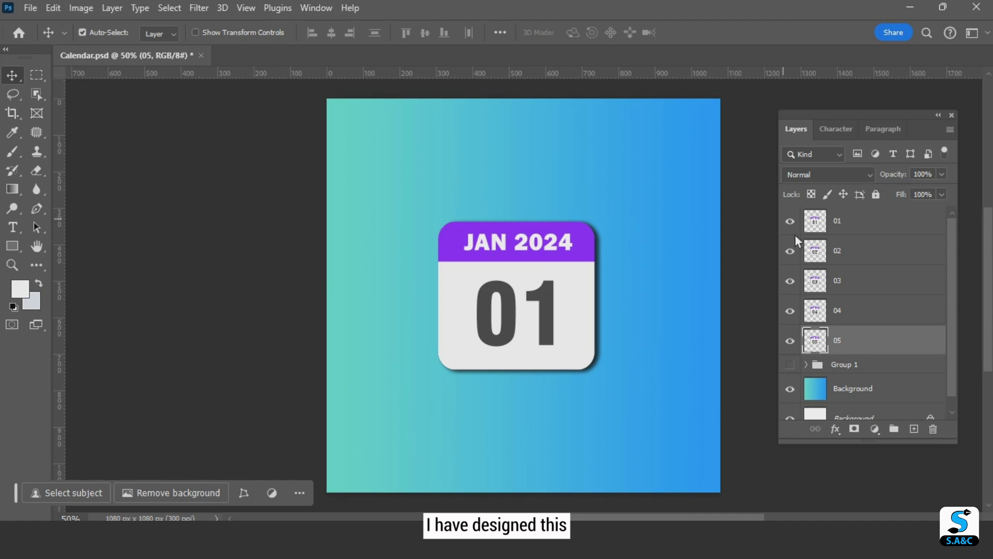
Hide and re-show the 01–05 date page layers to inspect the Calendar design.
{"action": "left_click", "coordinate": [791, 222]}
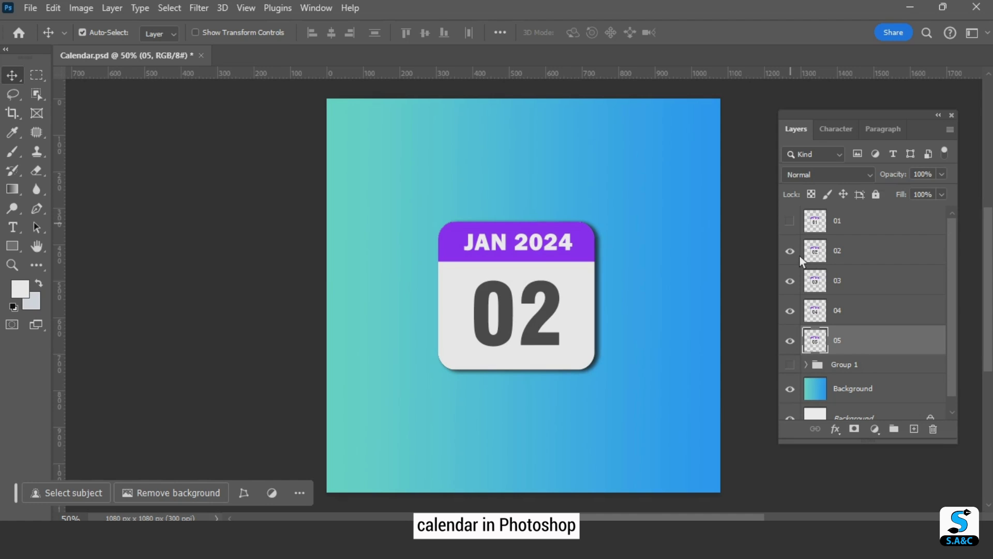
{"action": "left_click", "coordinate": [793, 252]}
{"action": "left_click", "coordinate": [793, 282]}
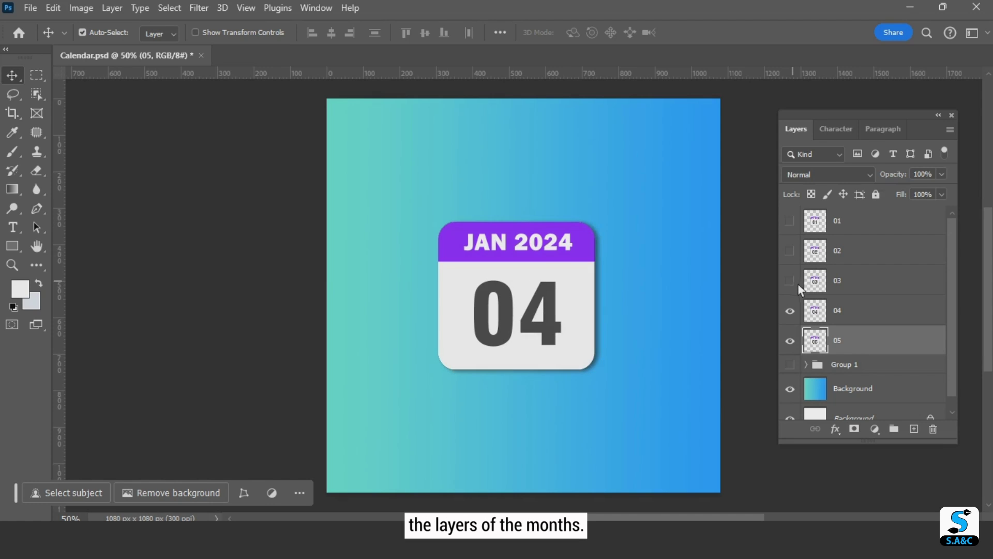
{"action": "left_click", "coordinate": [791, 311]}
{"action": "left_click", "coordinate": [792, 341]}
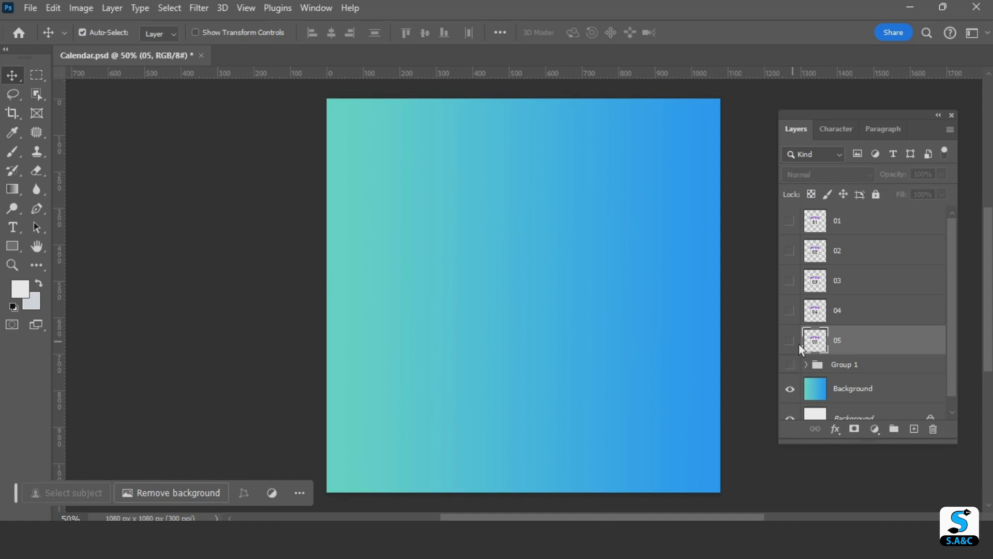
{"action": "left_click", "coordinate": [791, 341]}
{"action": "left_click", "coordinate": [791, 311]}
{"action": "left_click", "coordinate": [791, 281]}
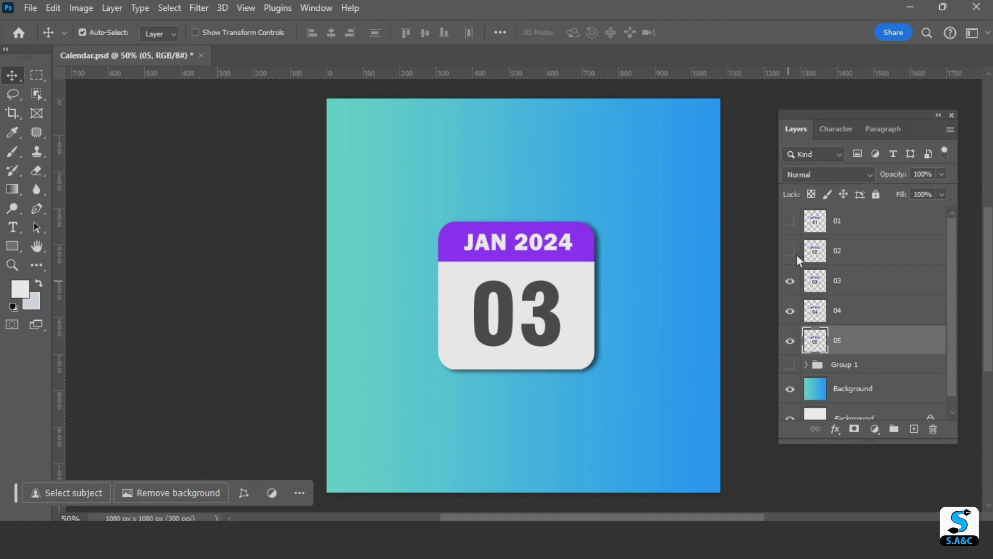
{"action": "left_click", "coordinate": [791, 250]}
{"action": "left_click", "coordinate": [791, 221]}
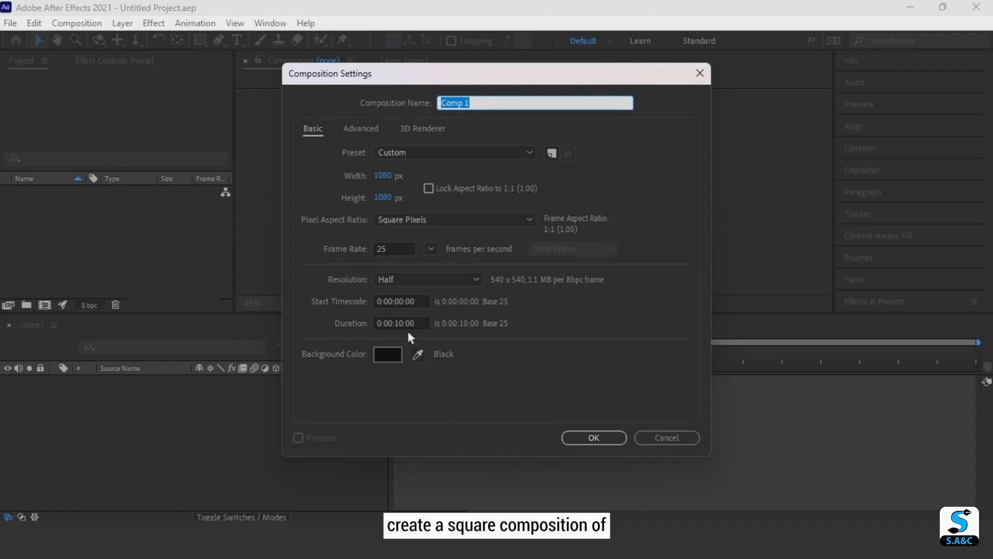
Confirm the square 1080×1080 Comp 1 and choose Calendar.psd for import.
{"action": "left_click", "coordinate": [595, 436]}
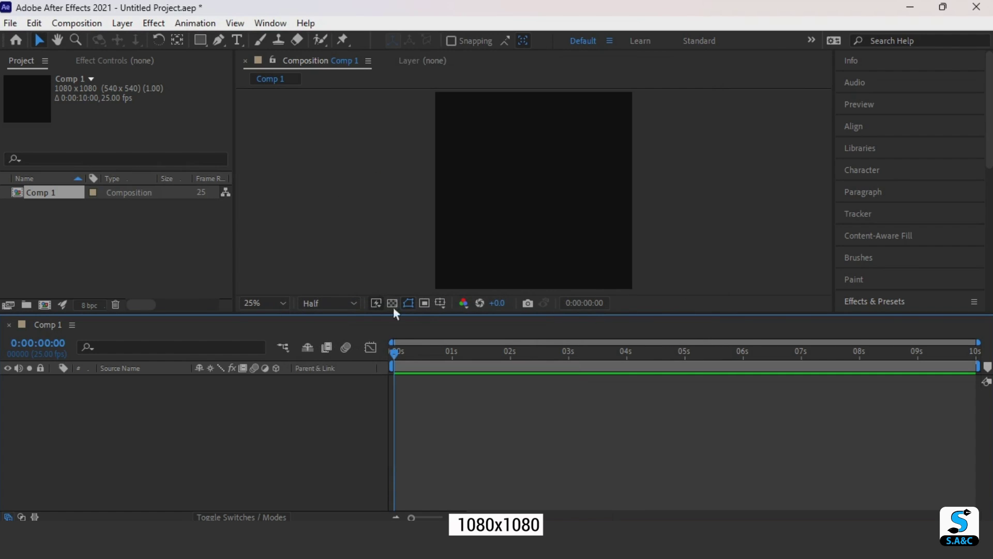
{"action": "double_click", "coordinate": [113, 236]}
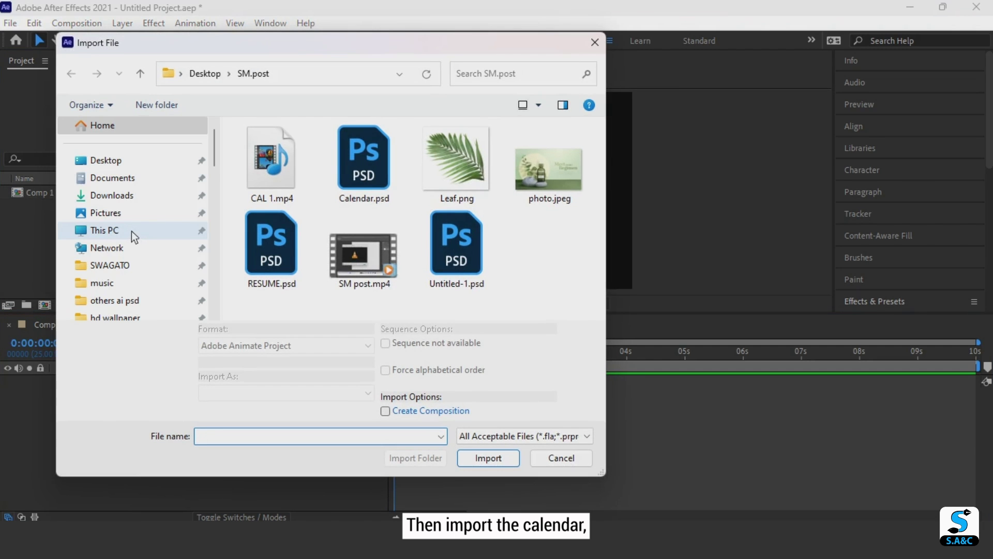
{"action": "left_click", "coordinate": [370, 181]}
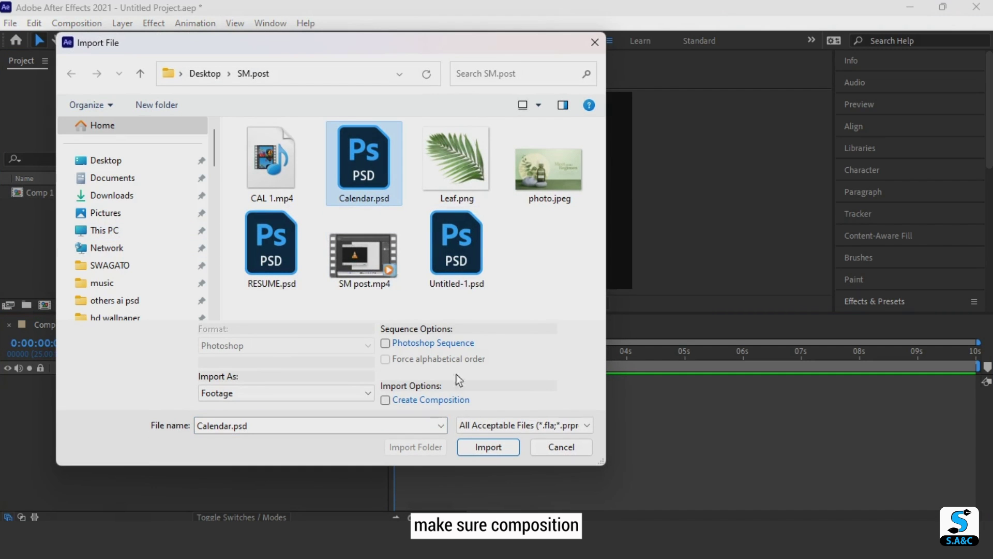
{"action": "left_click", "coordinate": [489, 448]}
Import Calendar.psd as Composition – Retain Layer Sizes and place it in Comp 1.
{"action": "left_click", "coordinate": [512, 255]}
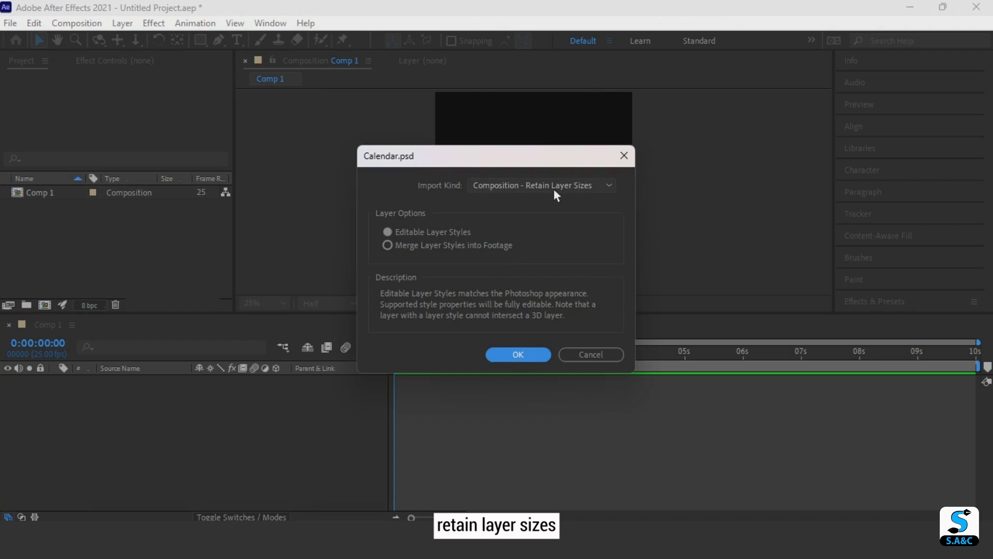
{"action": "left_click", "coordinate": [554, 188]}
{"action": "left_click", "coordinate": [542, 233]}
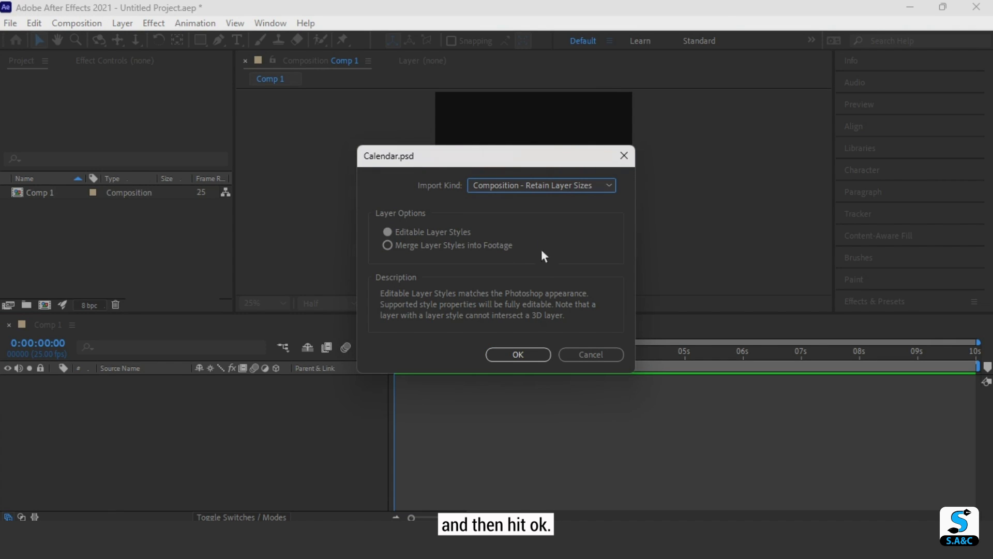
{"action": "left_click", "coordinate": [530, 359]}
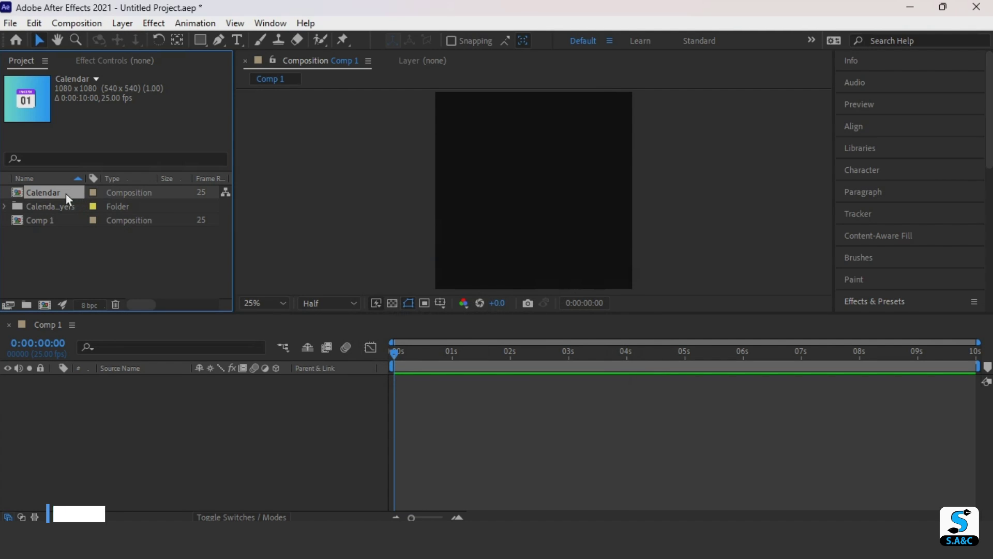
{"action": "left_click_drag", "start_coordinate": [66, 195], "coordinate": [116, 421]}
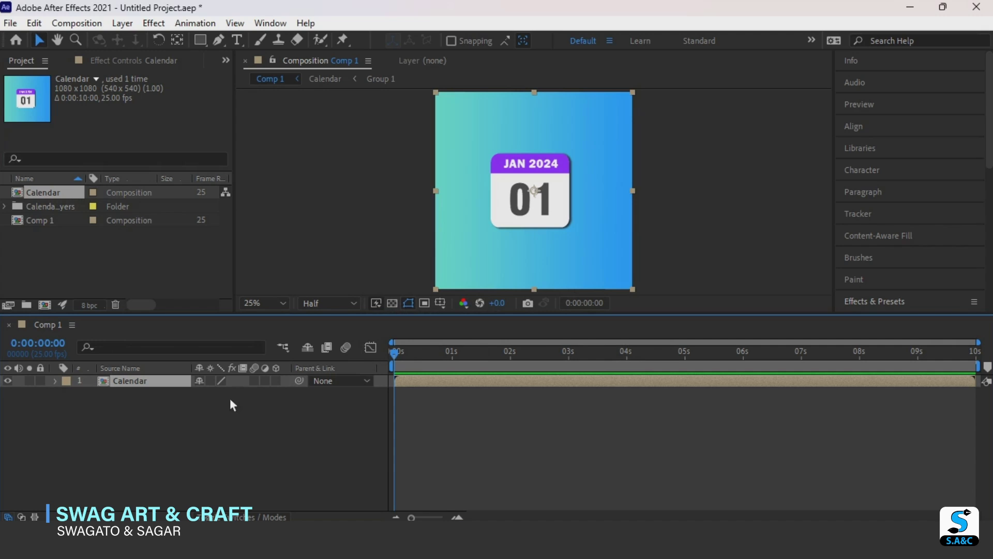
{"action": "mouse_move", "coordinate": [403, 356]}
{"action": "left_mouse_down"}
{"action": "mouse_move", "coordinate": [492, 366]}
{"action": "mouse_move", "coordinate": [357, 365]}
{"action": "left_mouse_up"}
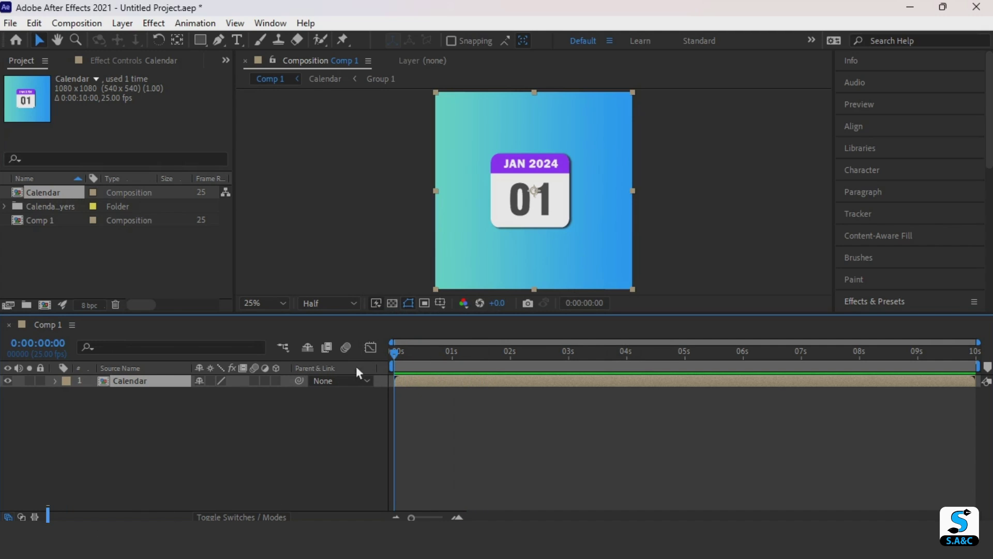
Inside the Calendar comp, find CC Page Turn by searching 'page' and drag it onto layer 01.
{"action": "double_click", "coordinate": [111, 386]}
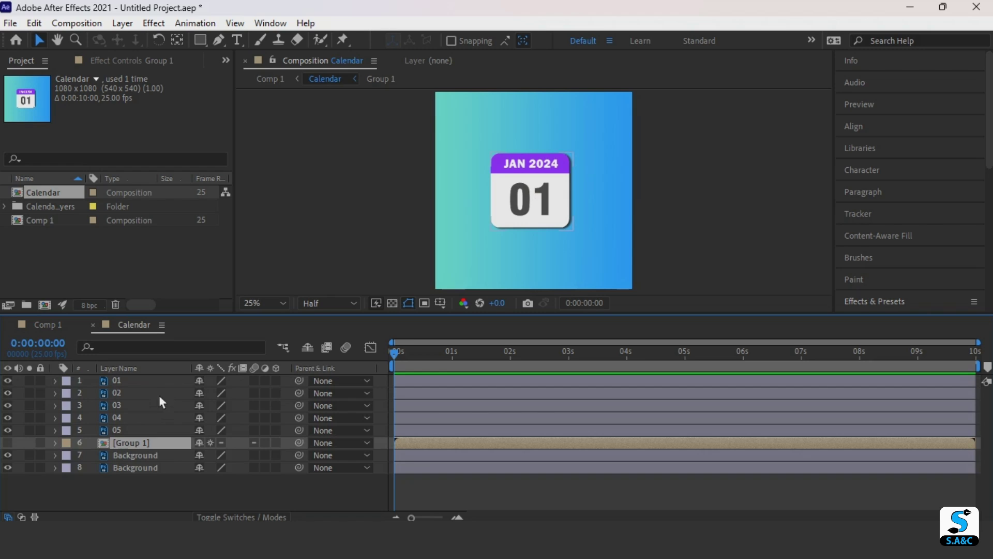
{"action": "left_click", "coordinate": [158, 383]}
{"action": "key", "text": "F3"}
{"action": "left_click", "coordinate": [933, 300]}
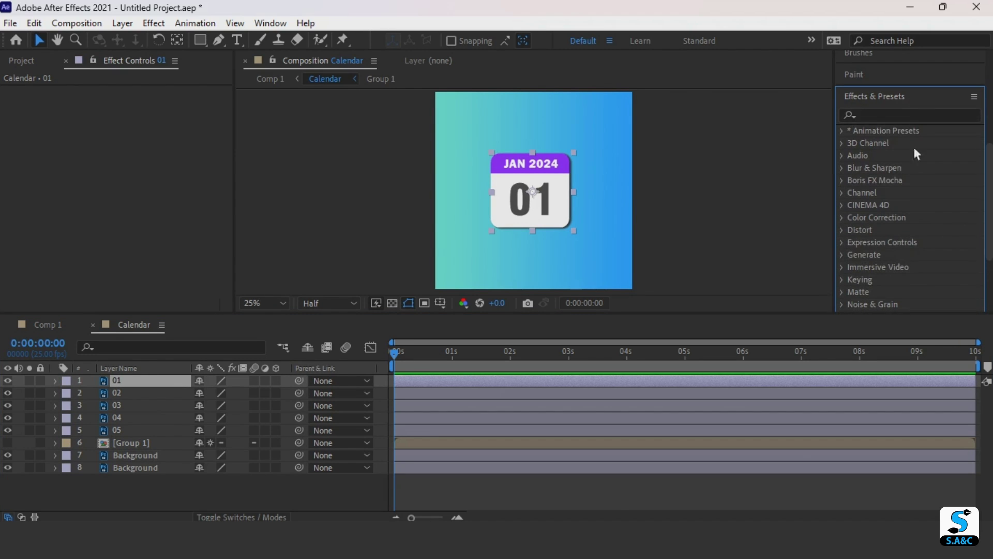
{"action": "left_click", "coordinate": [884, 119]}
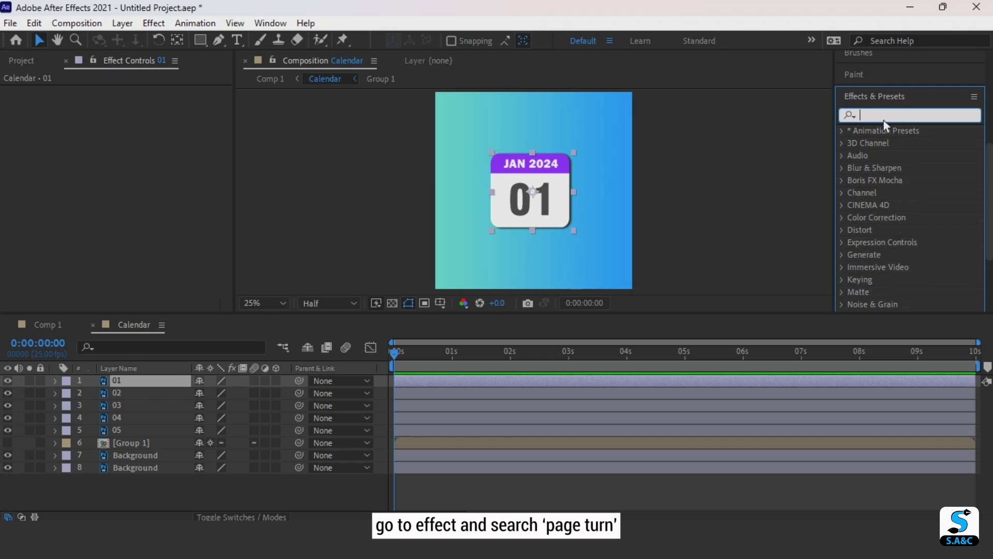
{"action": "type", "text": "page"}
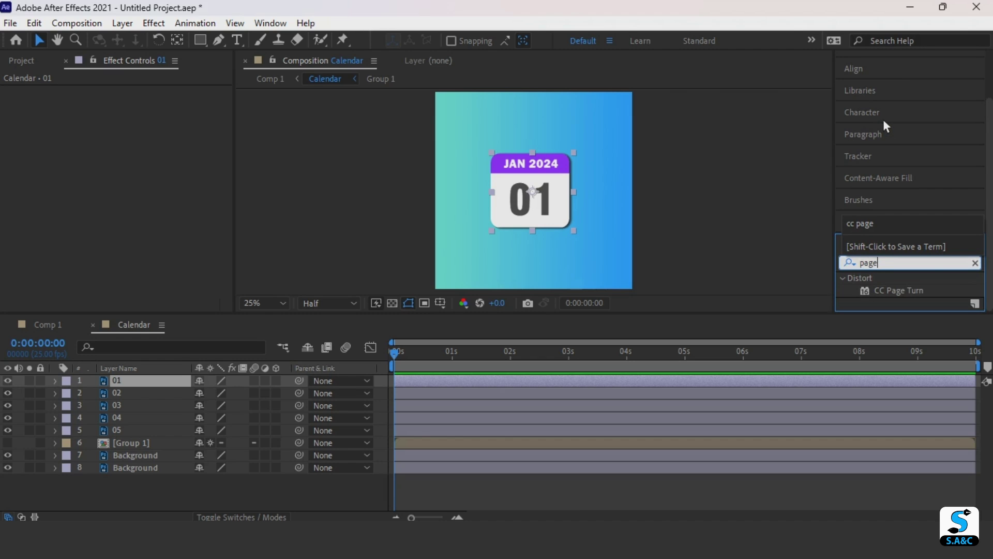
{"action": "left_click", "coordinate": [904, 290]}
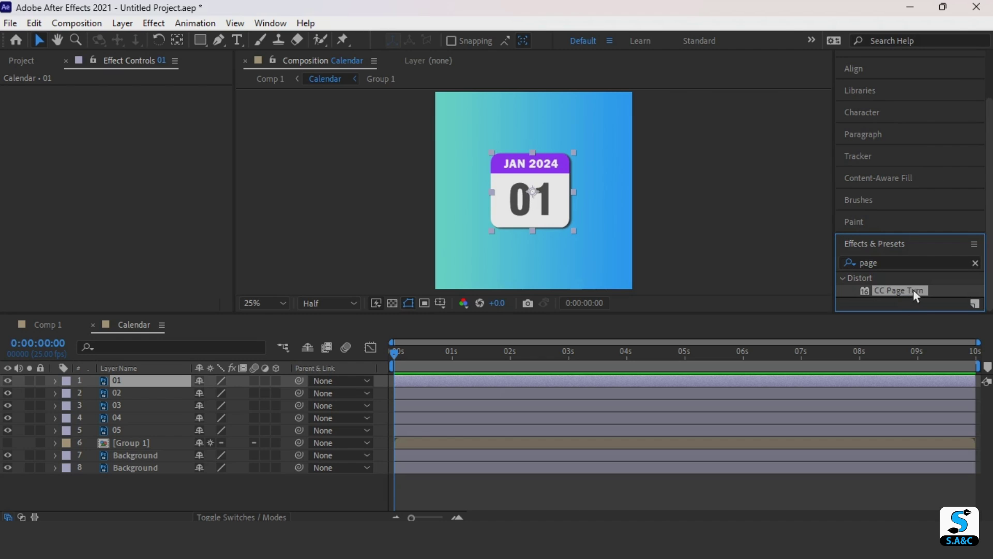
{"action": "left_click_drag", "start_coordinate": [914, 290], "coordinate": [141, 381]}
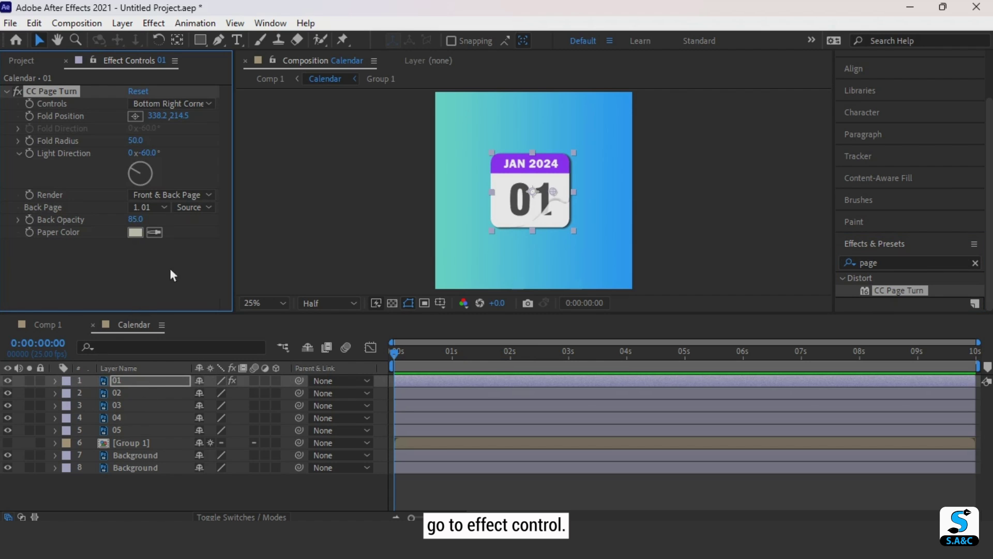
Set CC Page Turn Controls to Bottom Left Corner and preview the curl.
{"action": "left_click", "coordinate": [199, 104]}
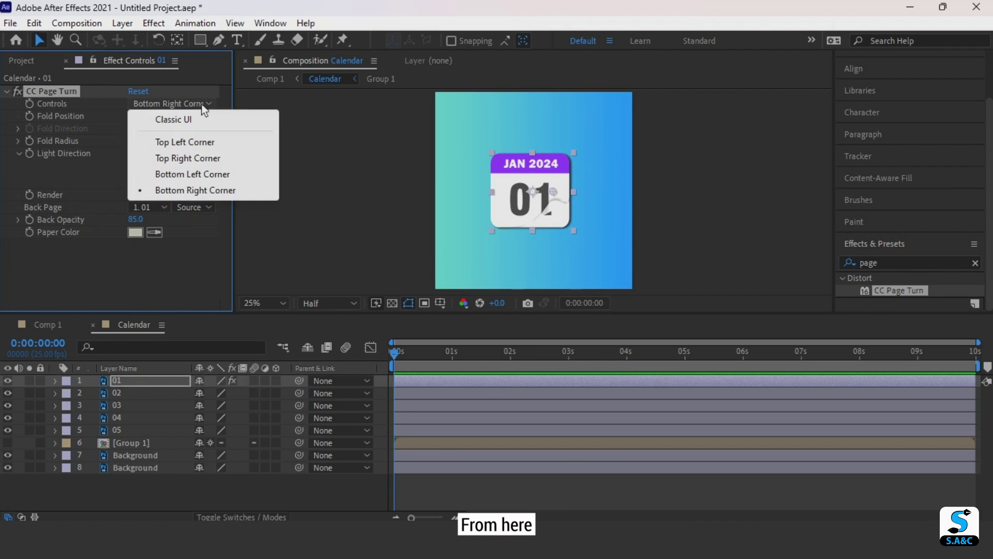
{"action": "left_click", "coordinate": [209, 176]}
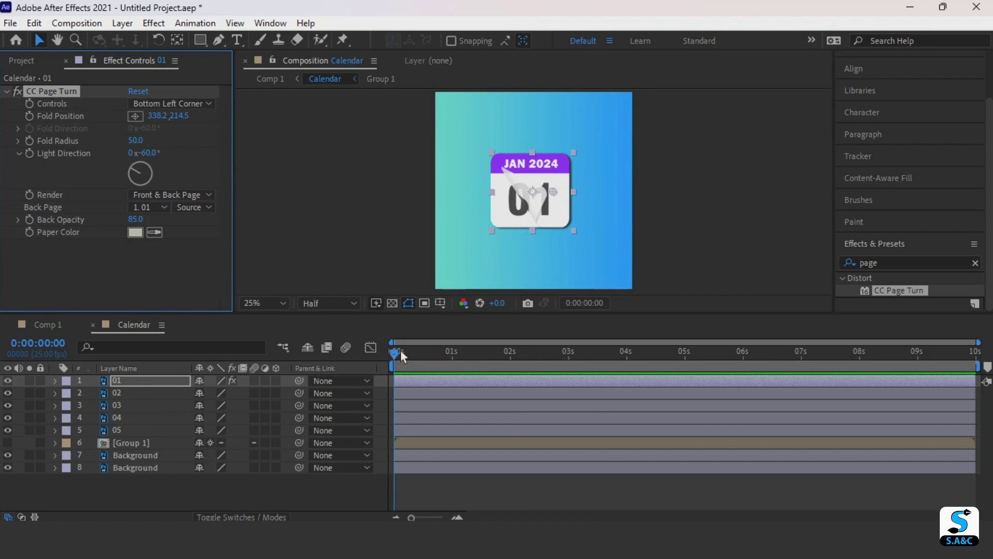
{"action": "mouse_move", "coordinate": [403, 353]}
{"action": "left_mouse_down"}
{"action": "mouse_move", "coordinate": [440, 354]}
{"action": "mouse_move", "coordinate": [352, 355]}
{"action": "left_mouse_up"}
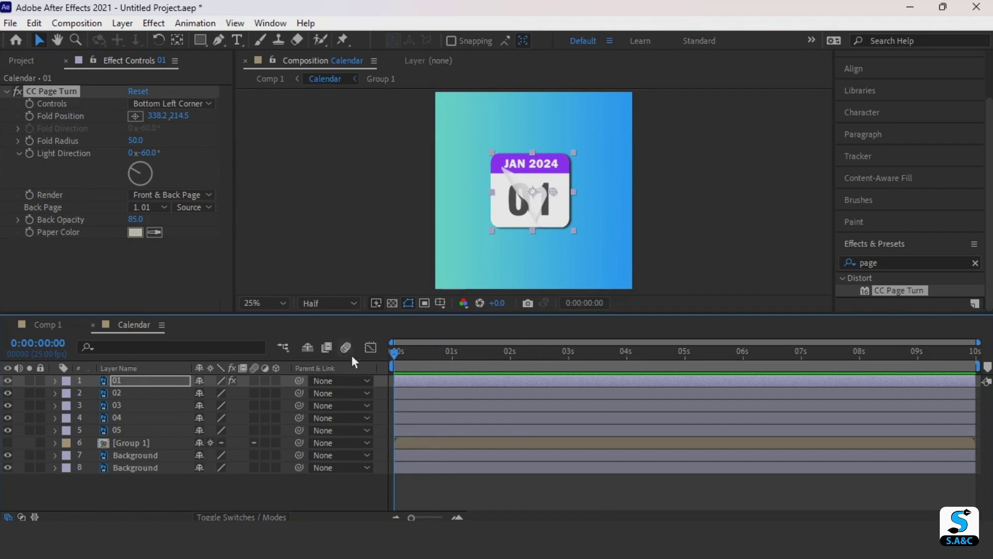
Move Fold Position to about 24.2, 389.5 so the 01 page lies flat.
{"action": "left_click_drag", "start_coordinate": [158, 119], "coordinate": [75, 158]}
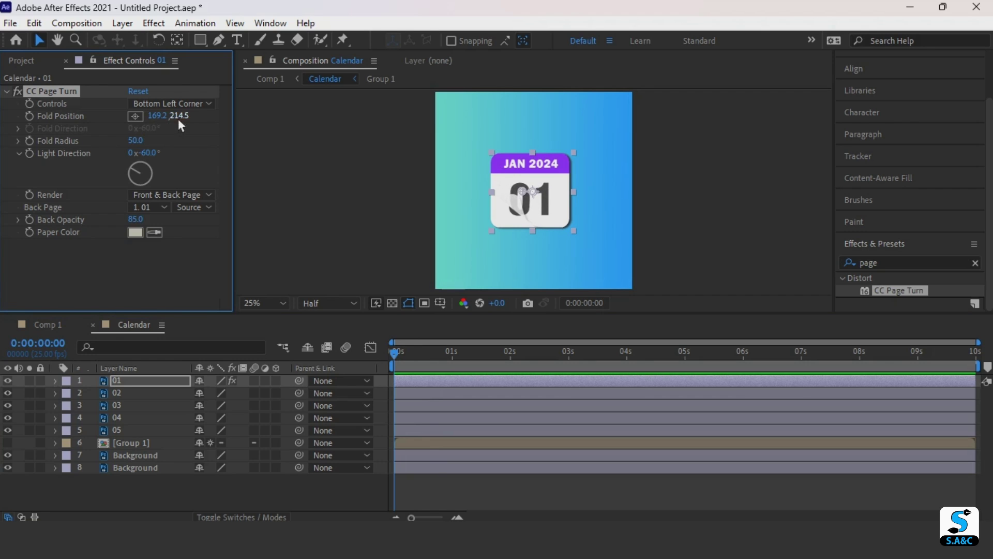
{"action": "left_click_drag", "start_coordinate": [180, 117], "coordinate": [263, 128]}
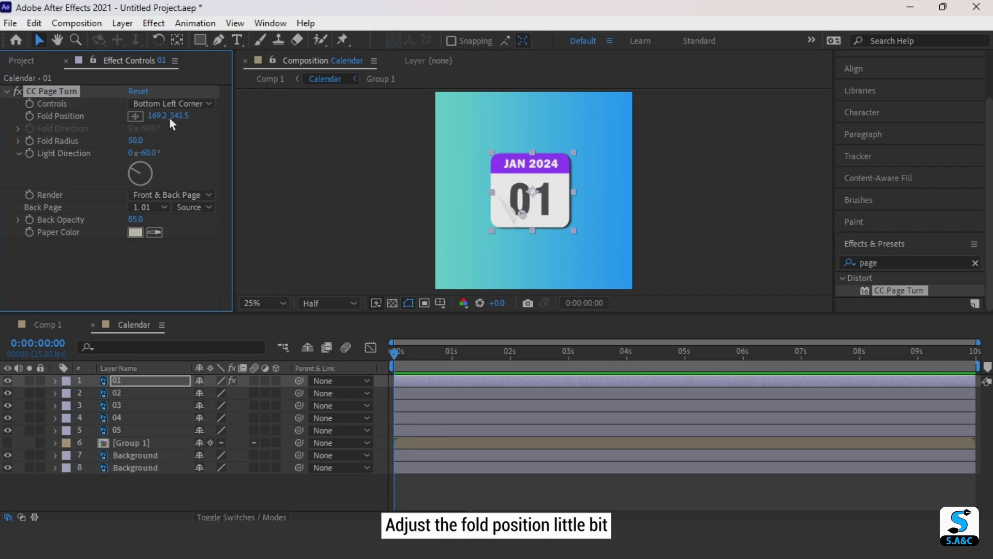
{"action": "left_click_drag", "start_coordinate": [168, 118], "coordinate": [112, 138]}
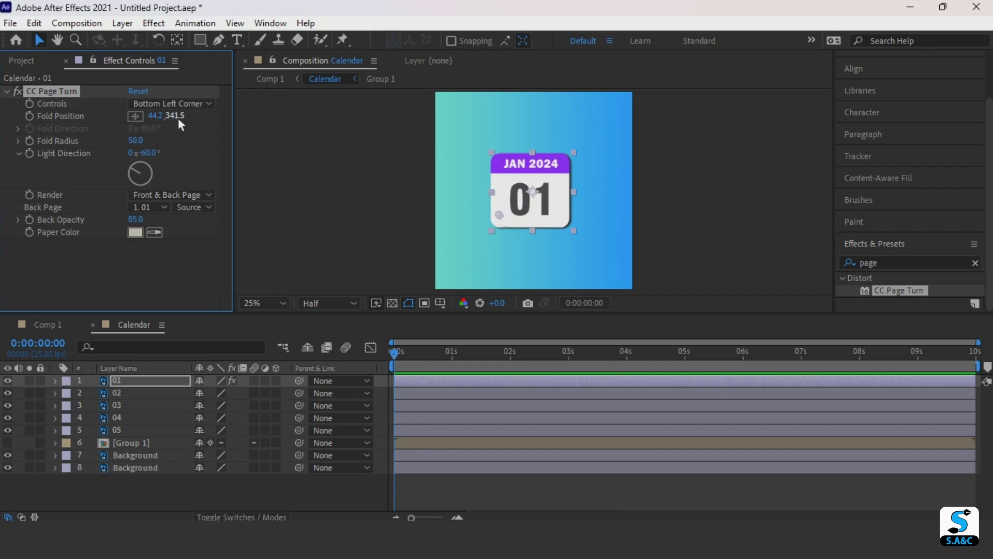
{"action": "left_click_drag", "start_coordinate": [507, 217], "coordinate": [503, 226]}
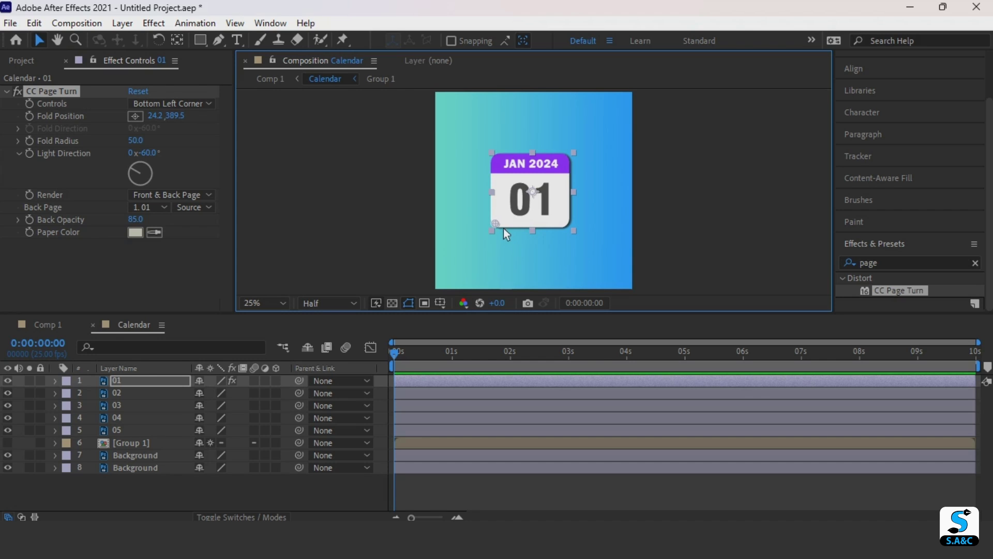
{"action": "left_click_drag", "start_coordinate": [502, 229], "coordinate": [503, 227]}
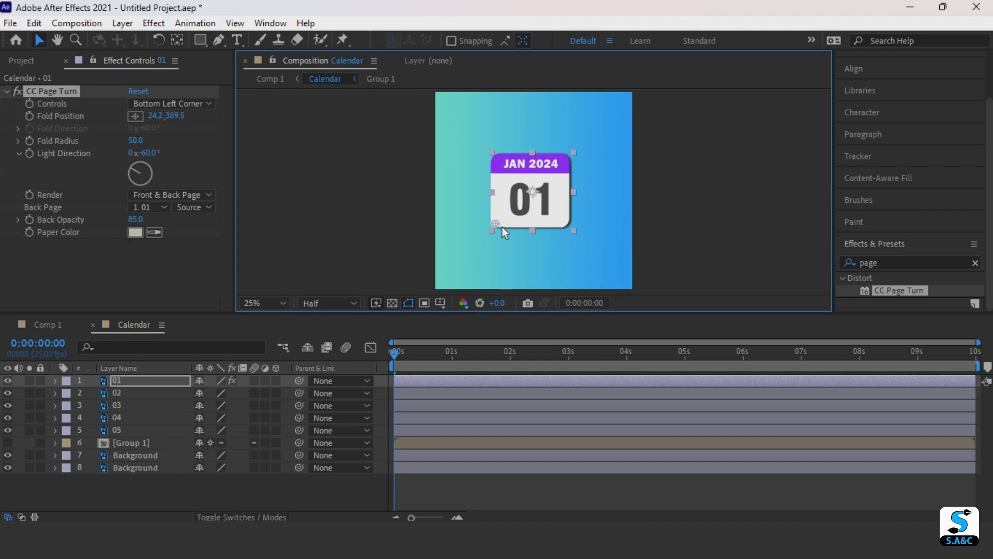
Set layer 01's Fold Radius to 80 and keep Render on Front & Back Page.
{"action": "left_click", "coordinate": [134, 384]}
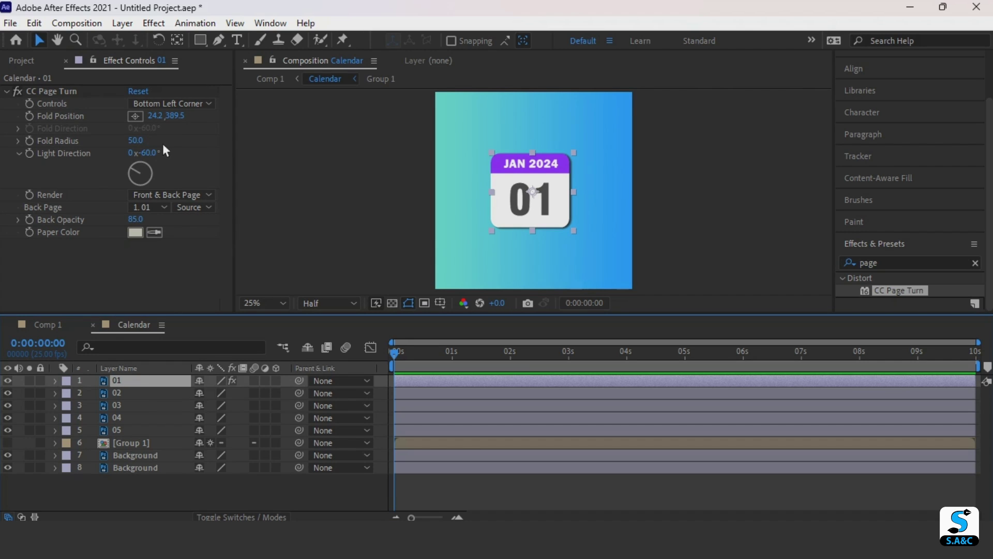
{"action": "left_click", "coordinate": [141, 144]}
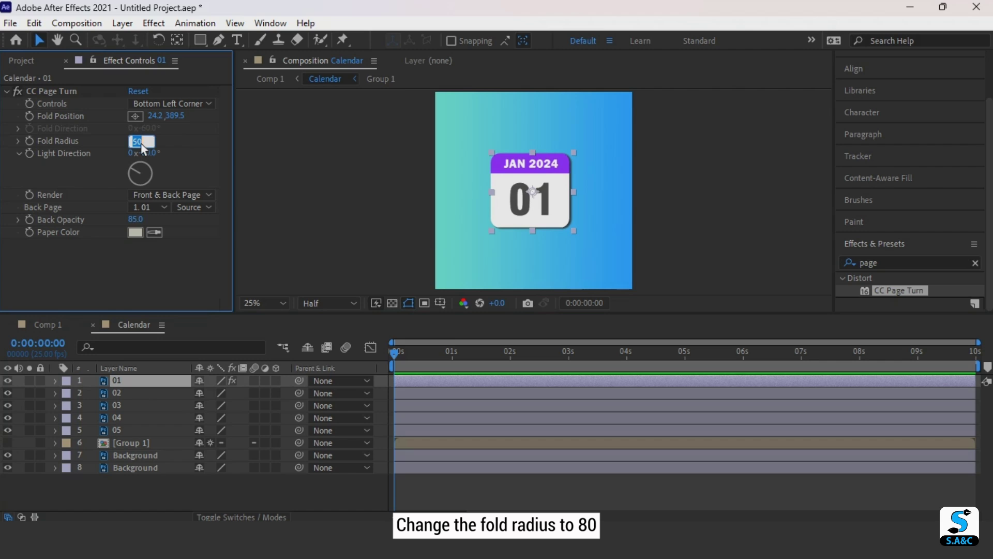
{"action": "type", "text": "80"}
{"action": "key", "text": "Return"}
{"action": "left_click", "coordinate": [190, 198]}
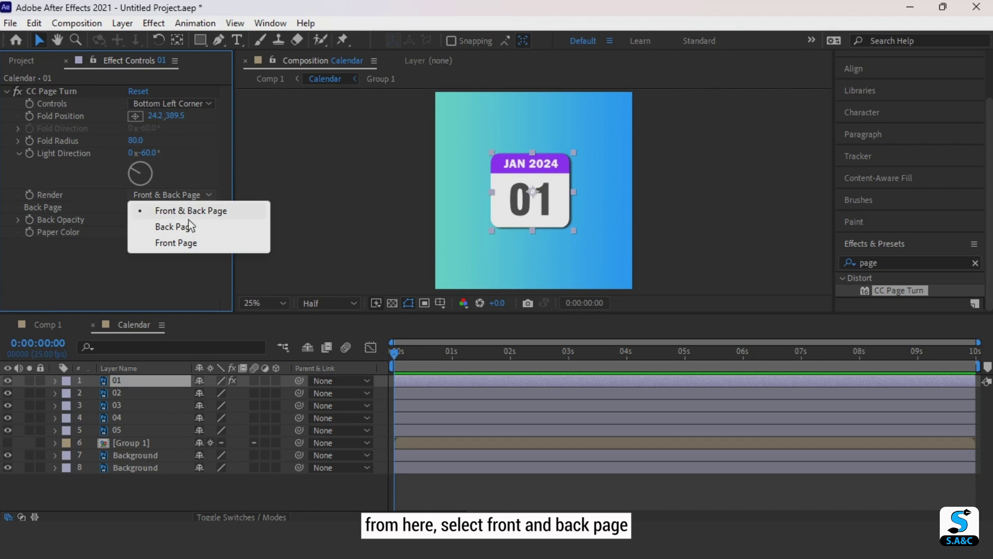
{"action": "left_click", "coordinate": [193, 211]}
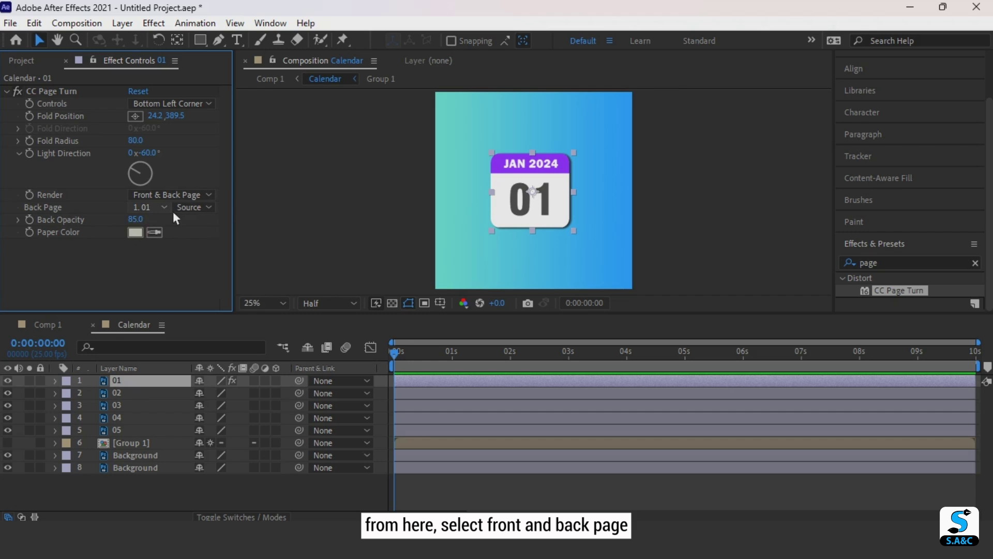
Set Back Page to None, Back Opacity to 90 and Paper Color to white.
{"action": "left_click", "coordinate": [172, 210]}
{"action": "left_click", "coordinate": [171, 227]}
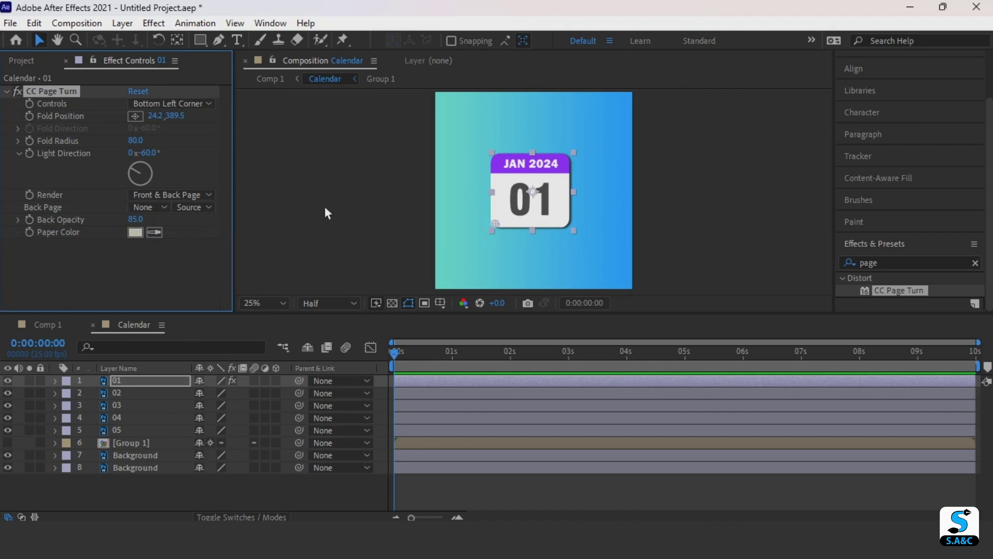
{"action": "left_click", "coordinate": [137, 220]}
{"action": "type", "text": "90"}
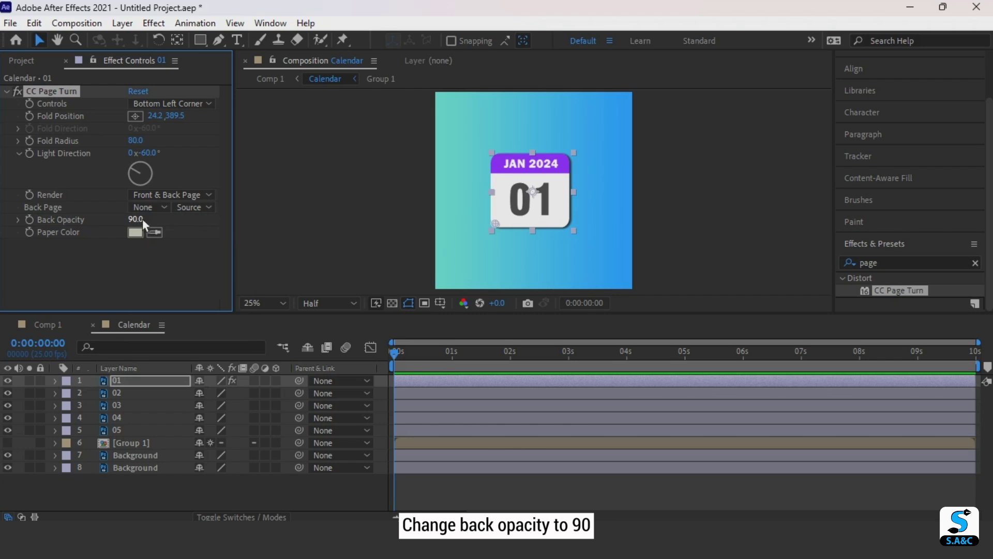
{"action": "left_click", "coordinate": [142, 235]}
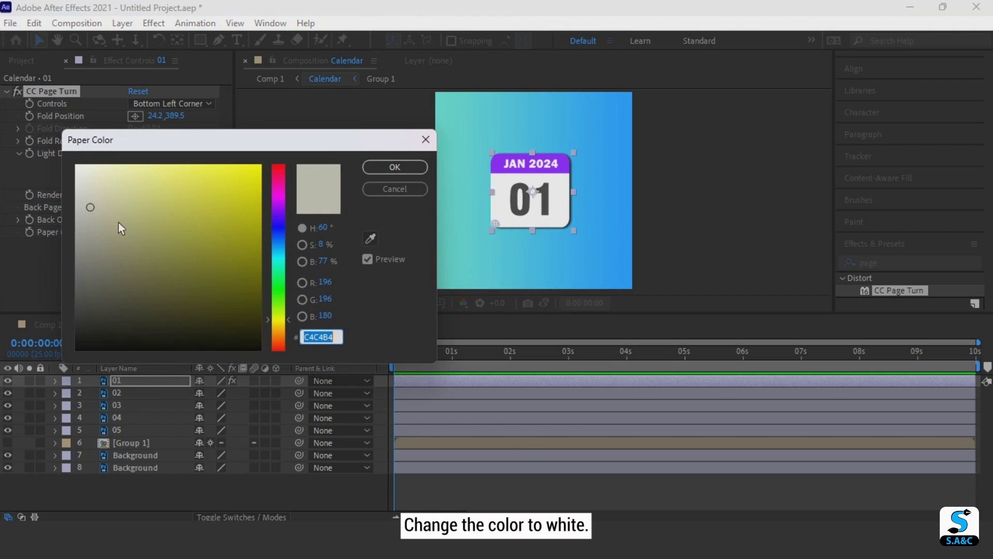
{"action": "left_click", "coordinate": [83, 168]}
{"action": "left_click", "coordinate": [395, 168]}
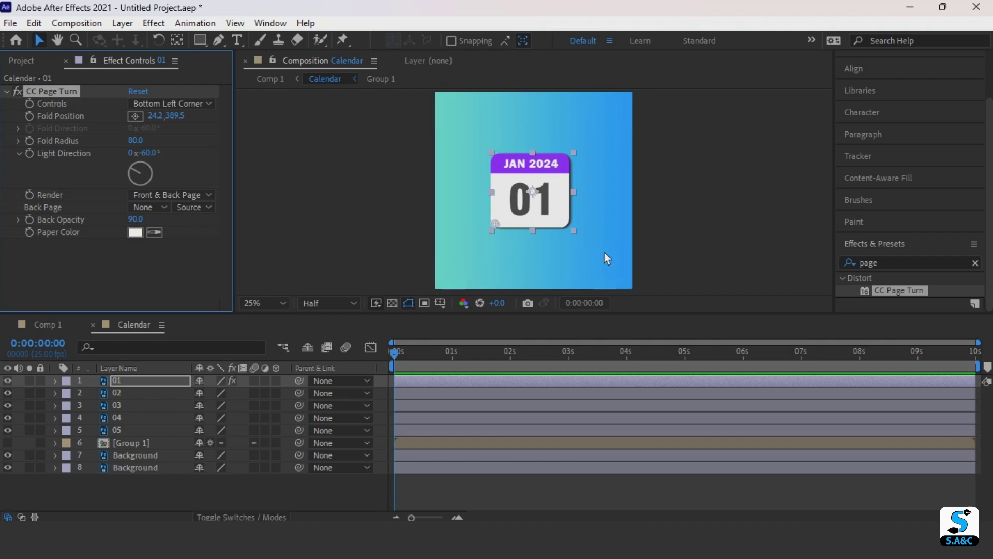
Reveal layer 01's CC Page Turn properties and keyframe Fold Position at 0 s.
{"action": "left_click", "coordinate": [60, 384]}
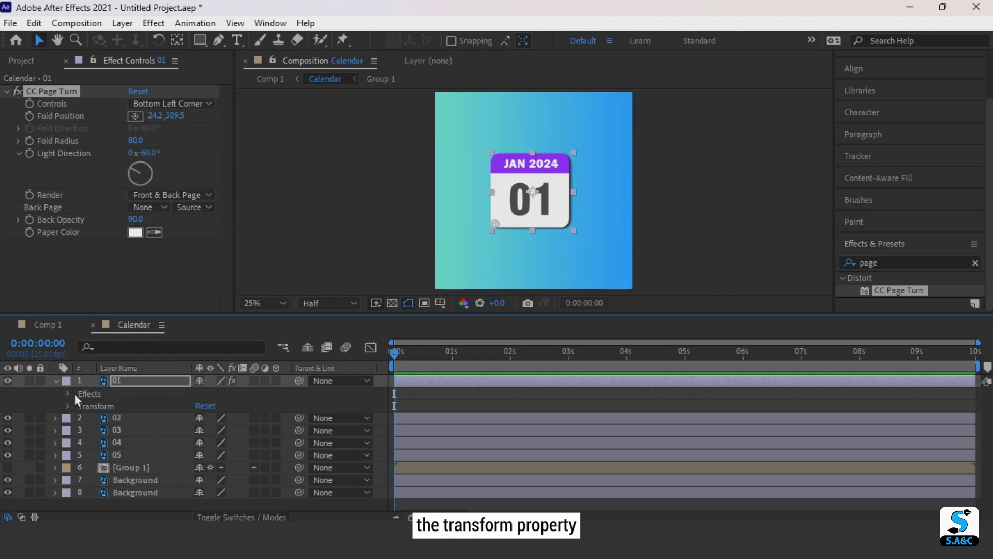
{"action": "left_click", "coordinate": [75, 393]}
{"action": "left_click", "coordinate": [88, 408]}
{"action": "scroll", "coordinate": [88, 408], "scroll_direction": "down", "scroll_amount": 2}
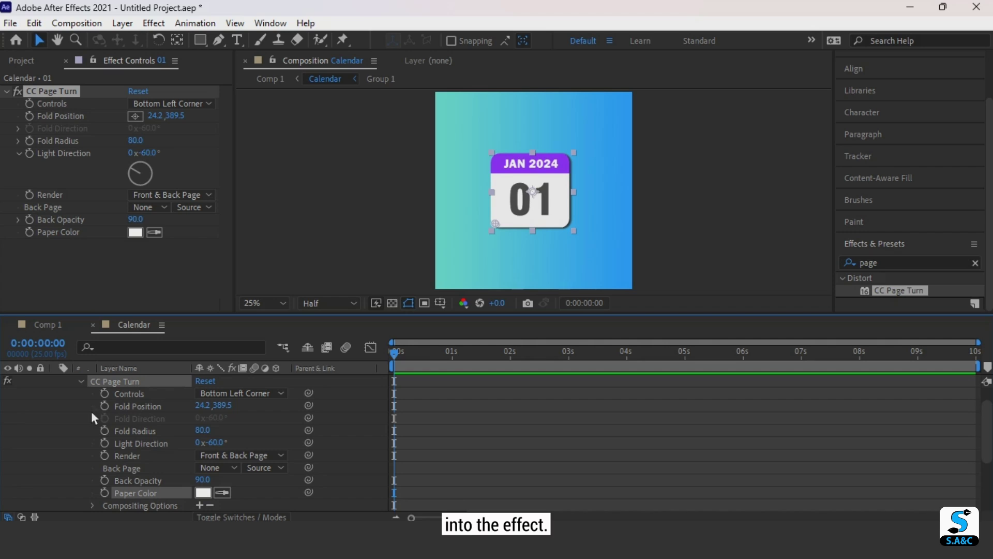
{"action": "left_click", "coordinate": [107, 407]}
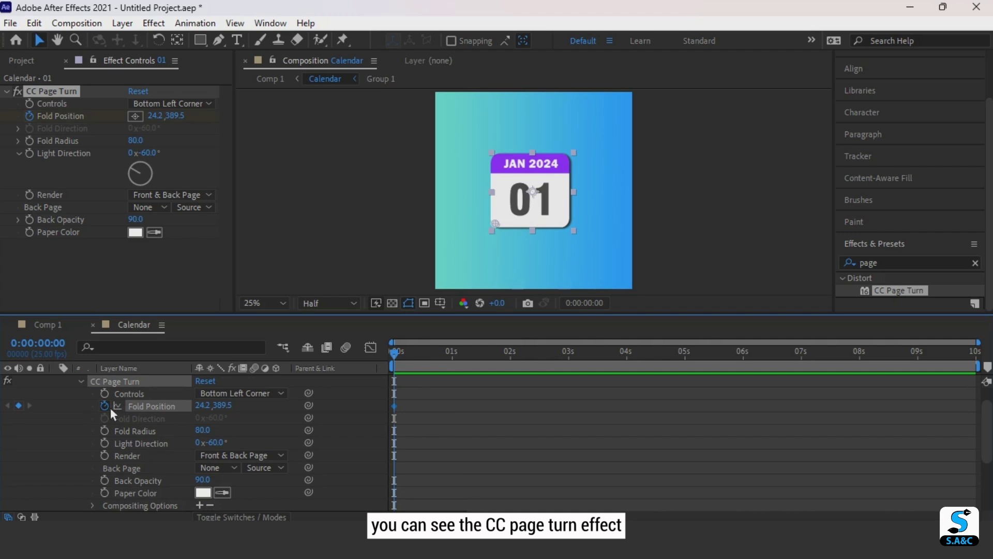
At 1 s, move the fold past the top-right corner and preview the page turn.
{"action": "left_click_drag", "start_coordinate": [405, 356], "coordinate": [462, 357]}
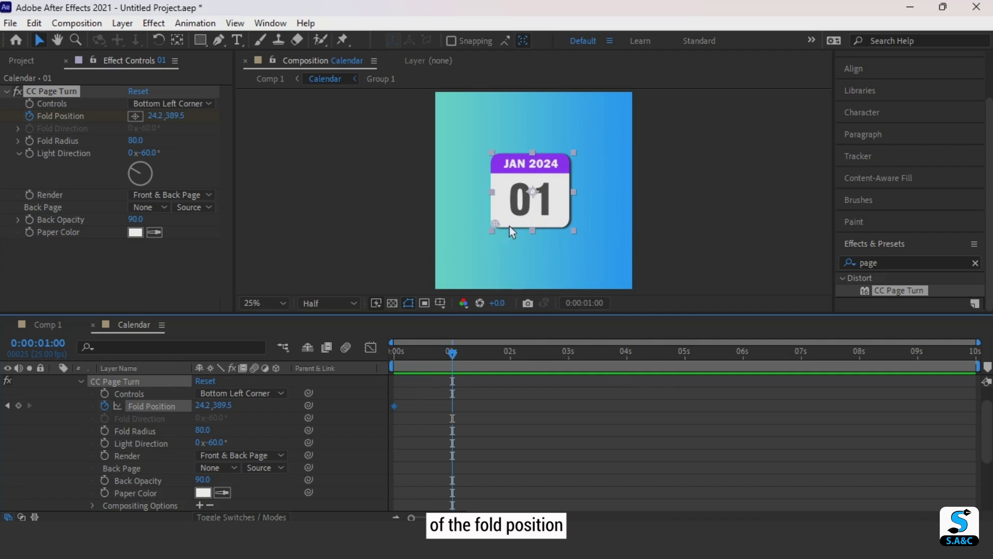
{"action": "mouse_move", "coordinate": [505, 227]}
{"action": "left_mouse_down"}
{"action": "mouse_move", "coordinate": [609, 156]}
{"action": "mouse_move", "coordinate": [758, 127]}
{"action": "left_mouse_up"}
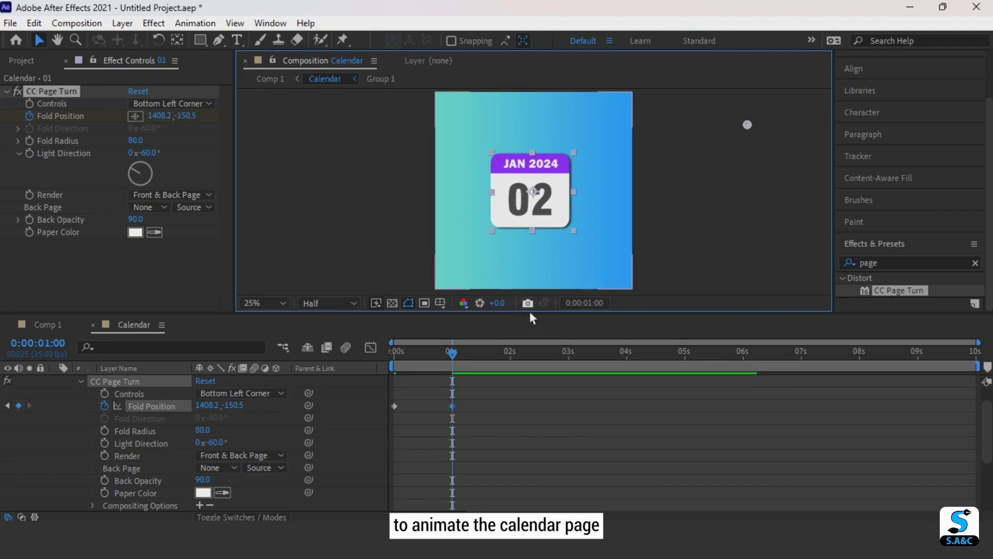
{"action": "left_click_drag", "start_coordinate": [444, 356], "coordinate": [399, 362]}
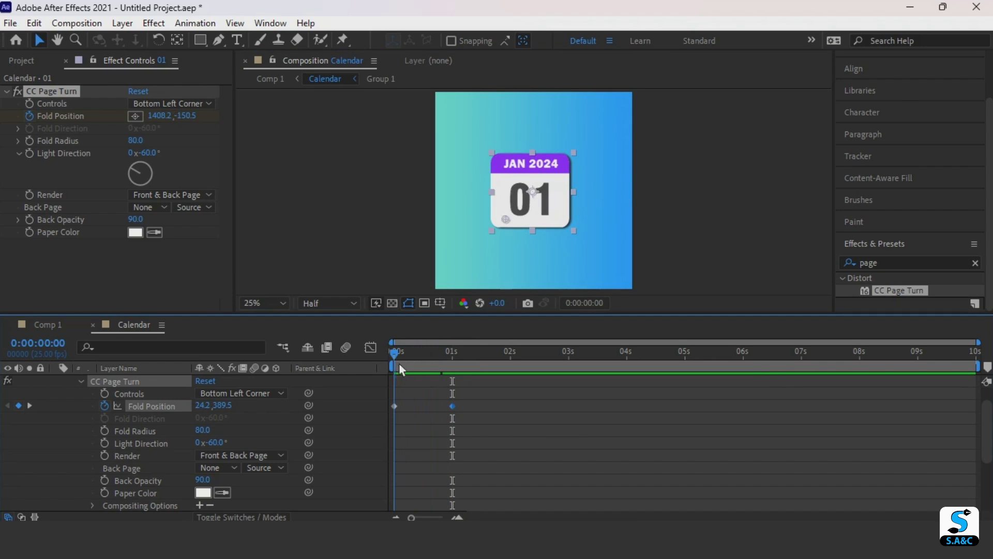
{"action": "key", "text": "space"}
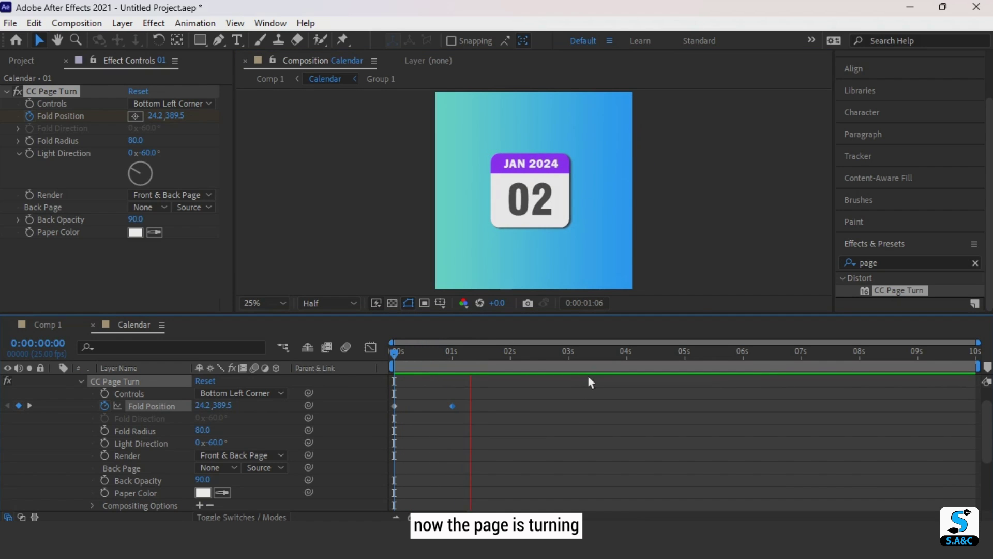
{"action": "key", "text": "space"}
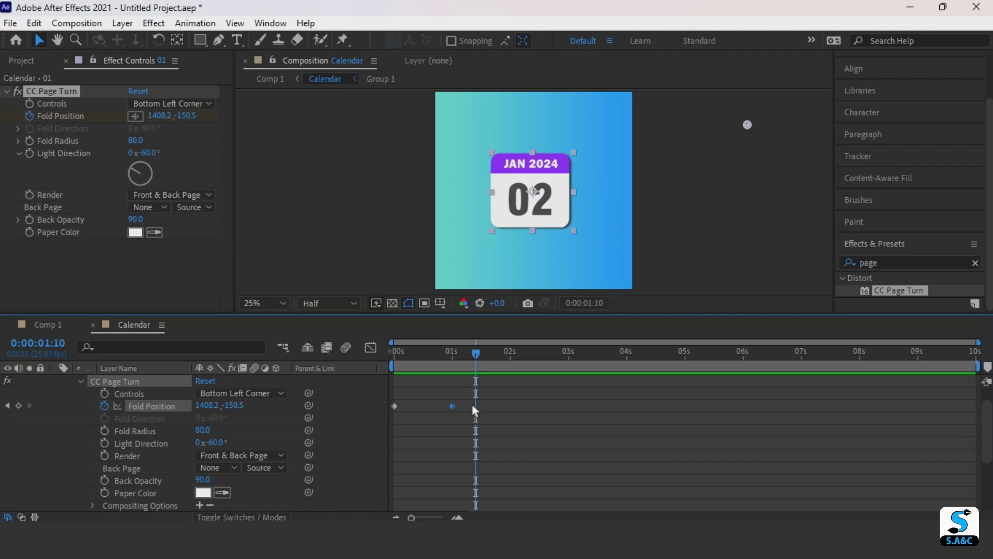
{"action": "left_click_drag", "start_coordinate": [467, 402], "coordinate": [396, 410]}
Apply Keyframe Assistant > Easy Ease to both Fold Position keyframes.
{"action": "right_click", "coordinate": [456, 405]}
{"action": "mouse_move", "coordinate": [517, 394]}
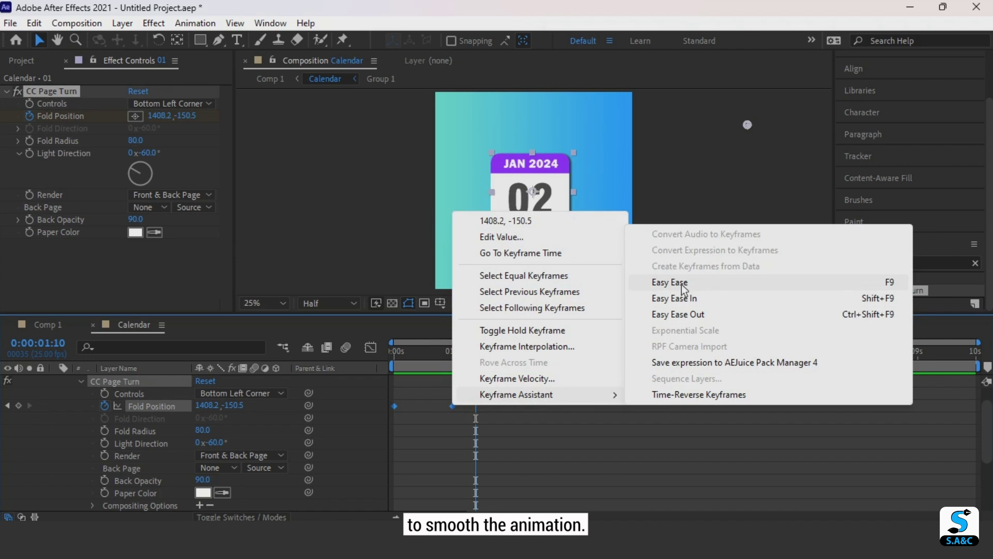
{"action": "left_click", "coordinate": [683, 284]}
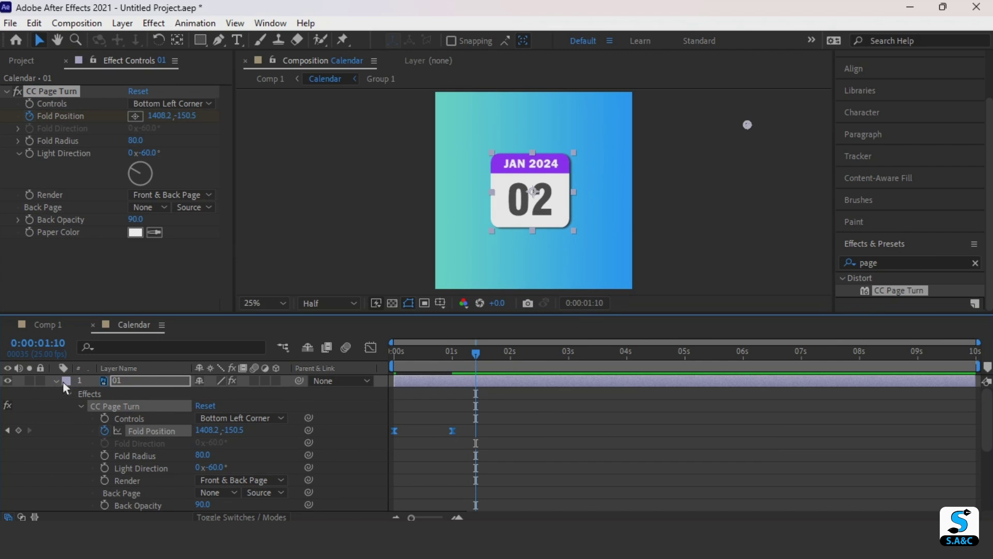
Replay the eased turn, then copy CC Page Turn from layer 01.
{"action": "left_click", "coordinate": [57, 381]}
{"action": "left_click_drag", "start_coordinate": [475, 354], "coordinate": [380, 352]}
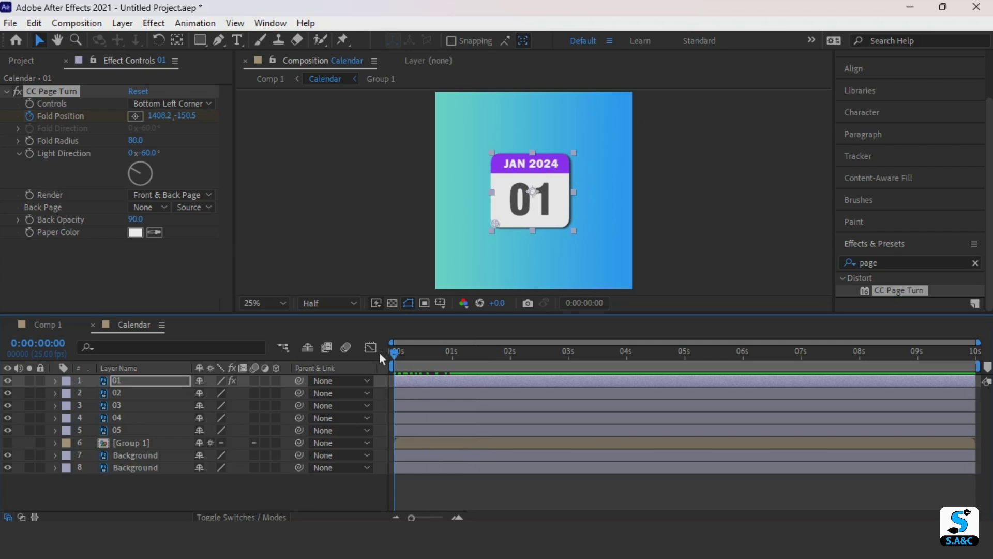
{"action": "key", "text": "space"}
{"action": "left_click", "coordinate": [142, 380]}
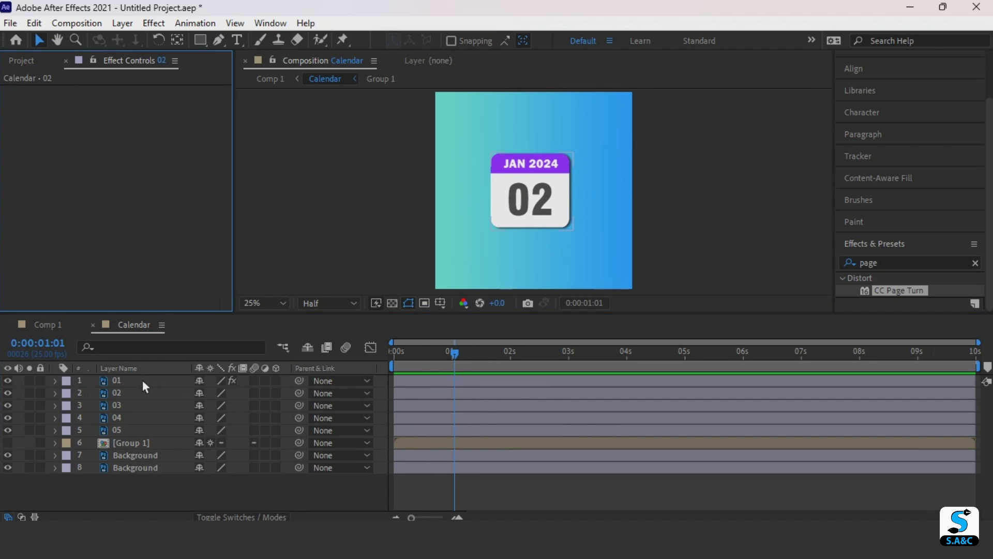
{"action": "left_click", "coordinate": [56, 381]}
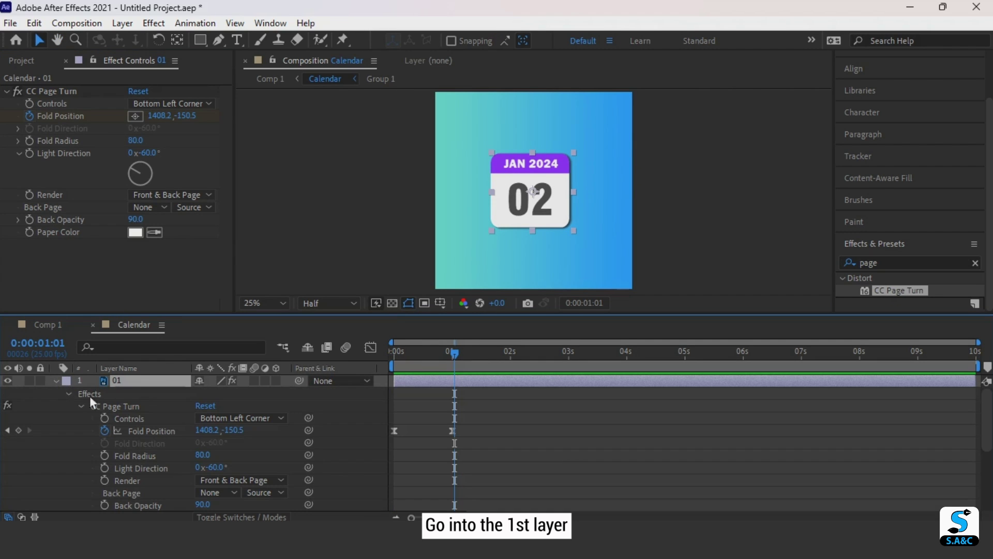
{"action": "left_click", "coordinate": [129, 395]}
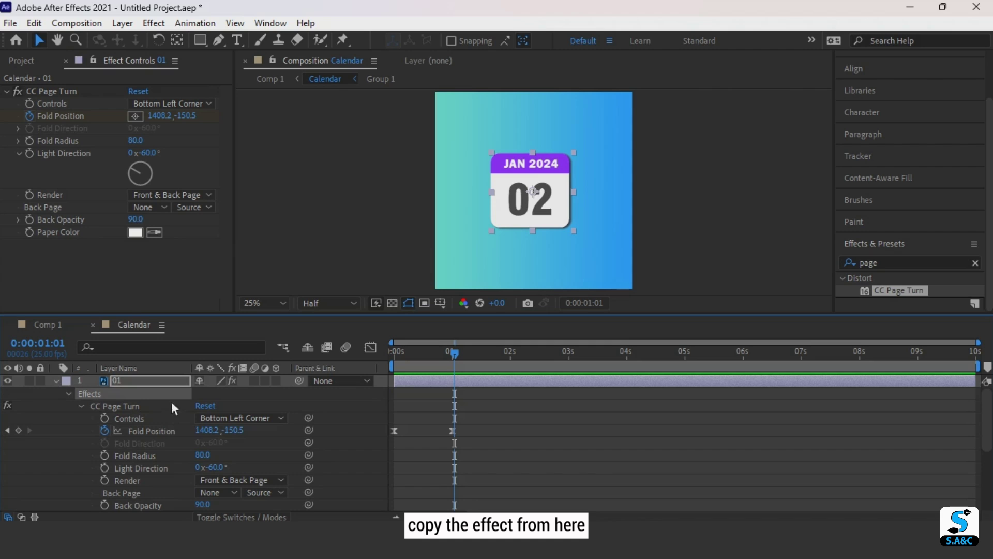
{"action": "left_click", "coordinate": [59, 382]}
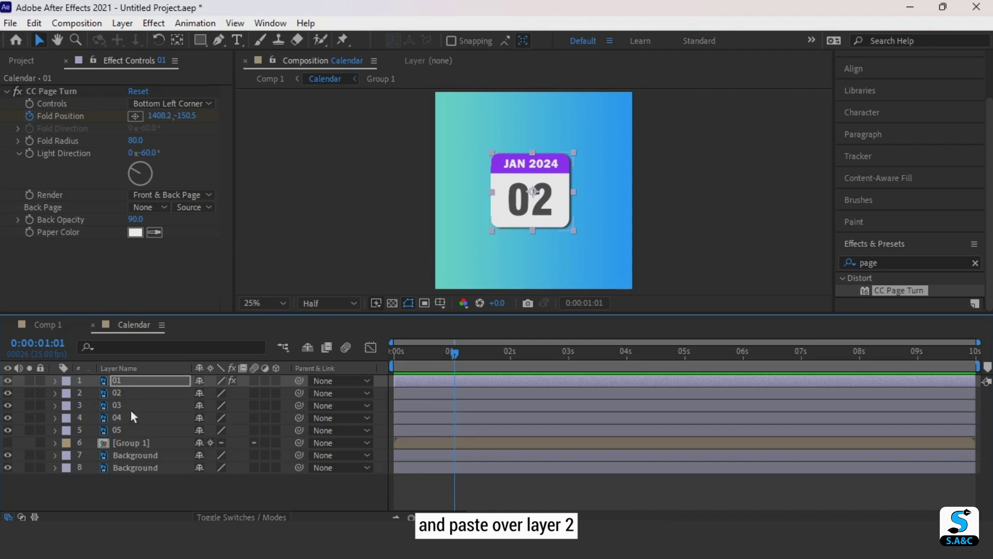
Paste the page turn onto layer 02 at 1 s and preview 02 revealing 03.
{"action": "left_click", "coordinate": [140, 396]}
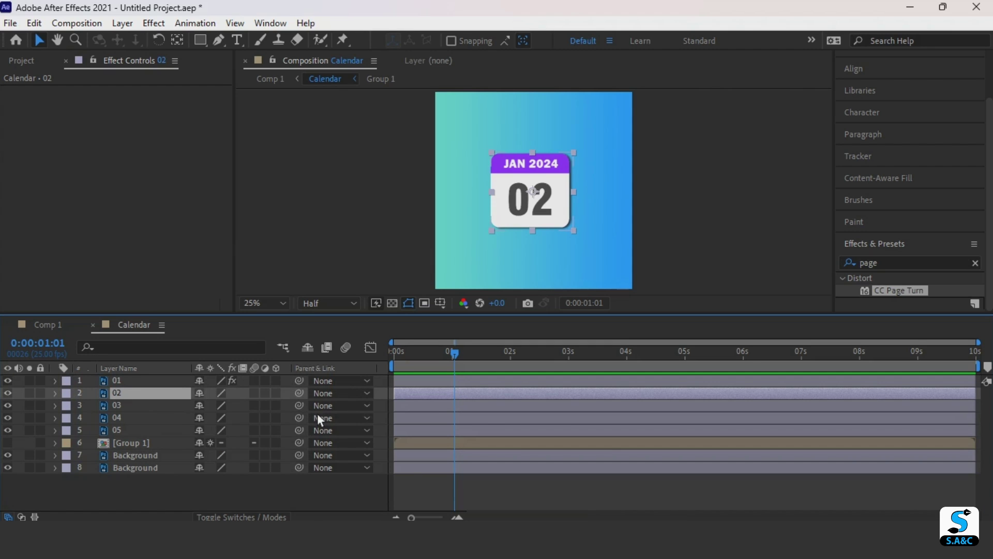
{"action": "key", "text": "ctrl+v"}
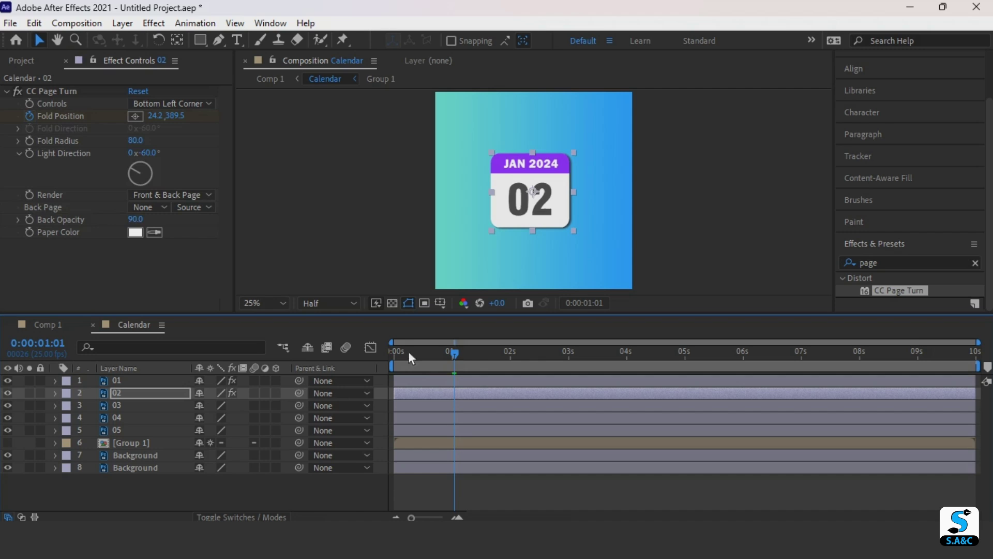
{"action": "mouse_move", "coordinate": [462, 357]}
{"action": "left_mouse_down"}
{"action": "mouse_move", "coordinate": [381, 362]}
{"action": "mouse_move", "coordinate": [454, 362]}
{"action": "left_mouse_up"}
{"action": "left_click", "coordinate": [56, 393]}
{"action": "left_click", "coordinate": [69, 406]}
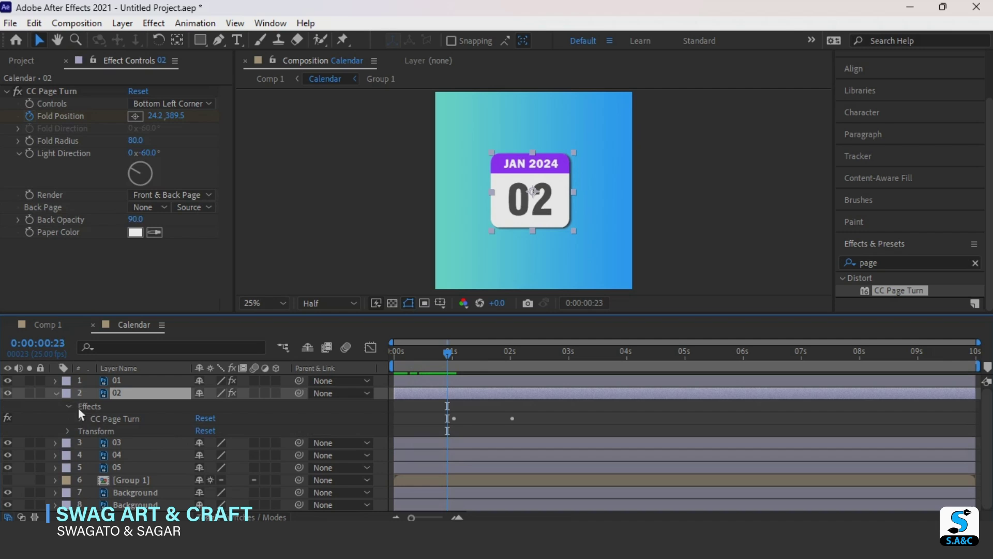
{"action": "left_click", "coordinate": [79, 419]}
{"action": "scroll", "coordinate": [117, 419], "scroll_direction": "down", "scroll_amount": 1}
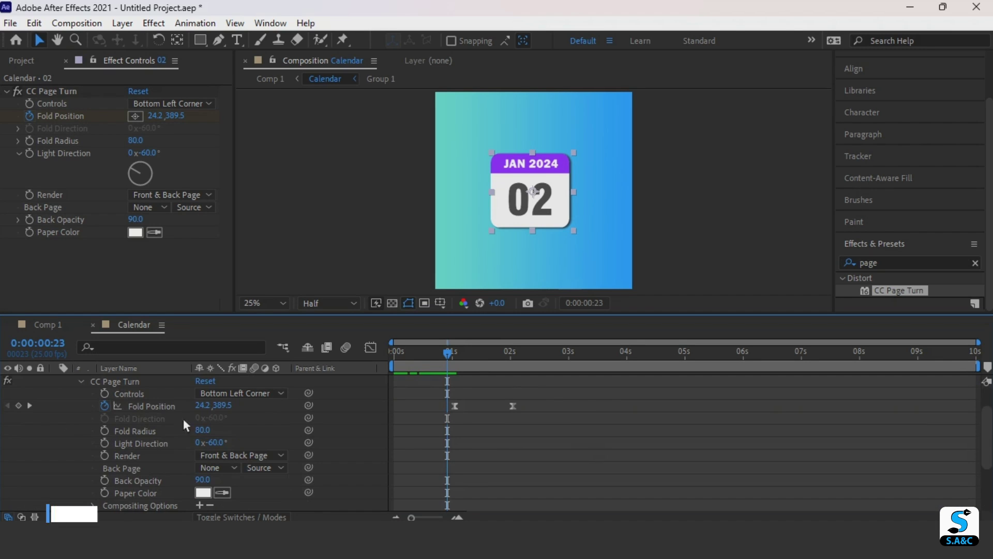
{"action": "mouse_move", "coordinate": [457, 354]}
{"action": "left_mouse_down"}
{"action": "mouse_move", "coordinate": [525, 362]}
{"action": "mouse_move", "coordinate": [345, 362]}
{"action": "left_mouse_up"}
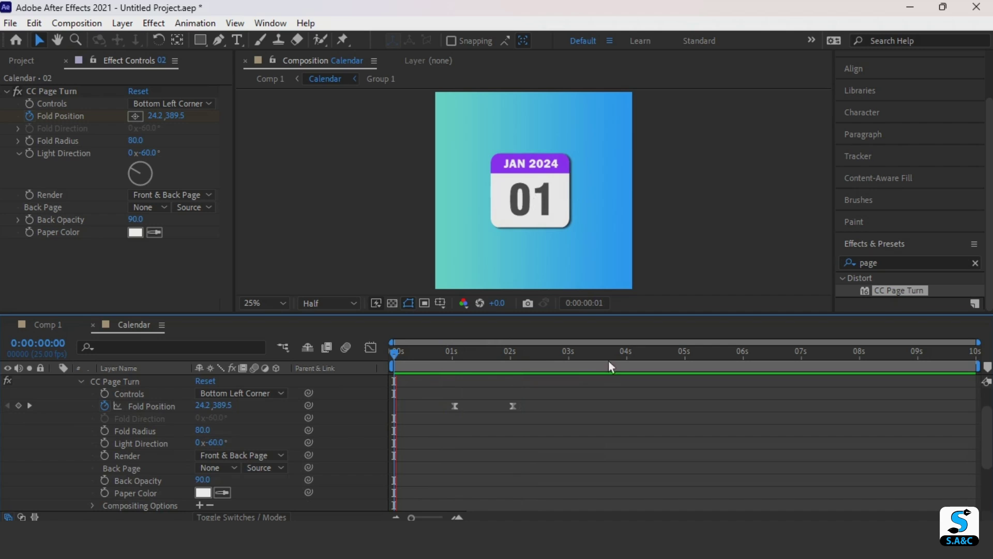
{"action": "key", "text": "space"}
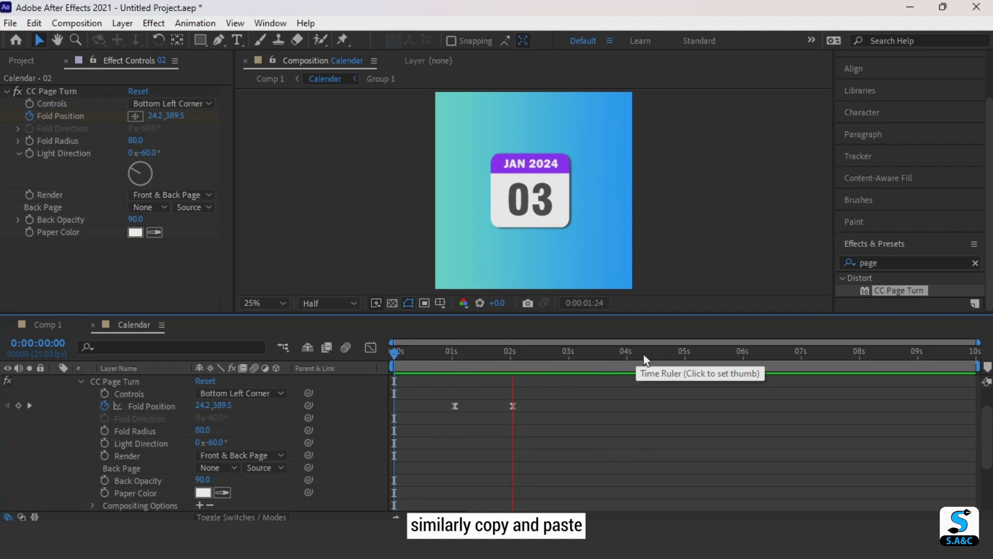
Paste staggered page turns onto layers 03, 04 and 05, then replay the whole sequence.
{"action": "key", "text": "space"}
{"action": "scroll", "coordinate": [226, 446], "scroll_direction": "up", "scroll_amount": 3}
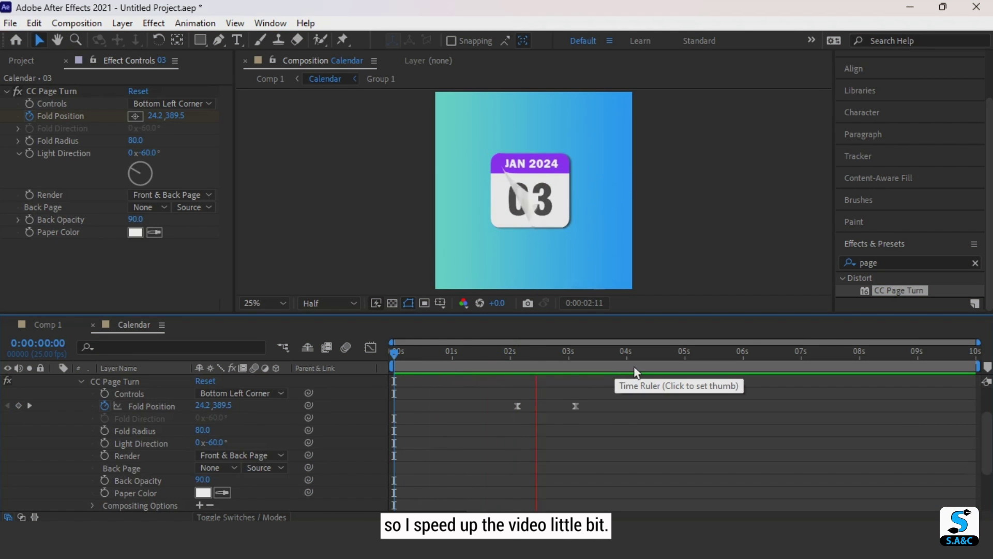
{"action": "left_click", "coordinate": [55, 406]}
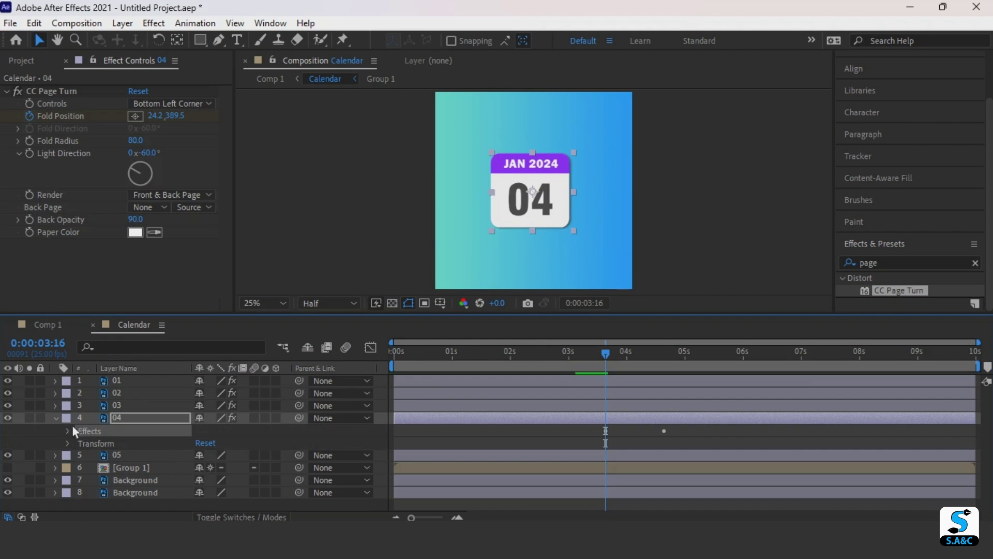
{"action": "left_click", "coordinate": [166, 455]}
{"action": "left_click_drag", "start_coordinate": [606, 352], "coordinate": [394, 351]}
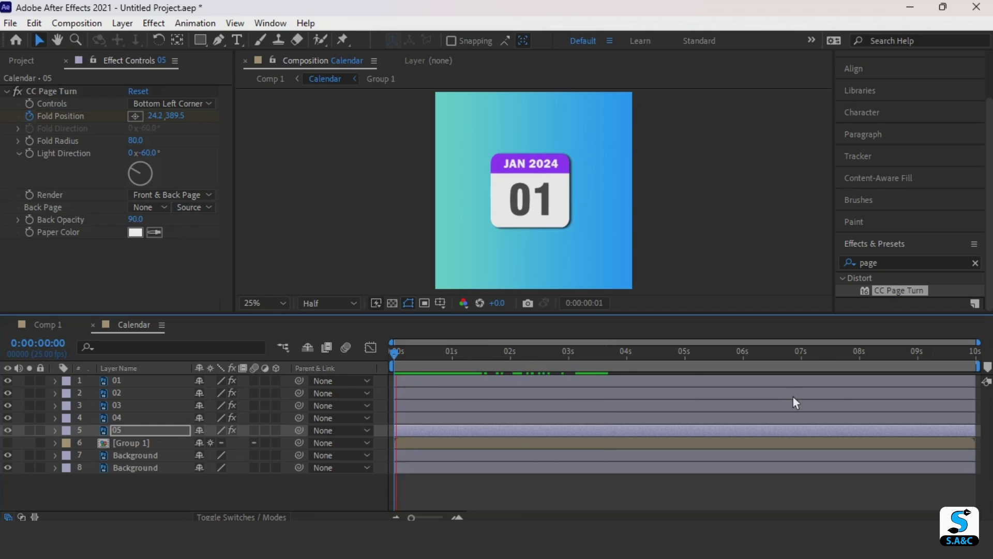
{"action": "key", "text": "space"}
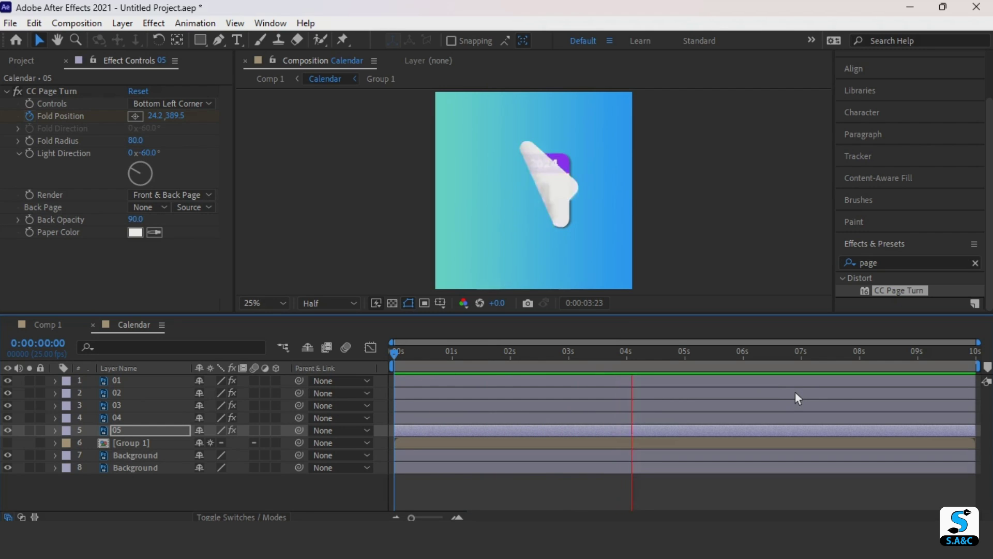
Maximize the Composition panel with ` and replay all five date pages flipping away.
{"action": "key", "text": "space"}
{"action": "key", "text": "grave"}
{"action": "key", "text": "space"}
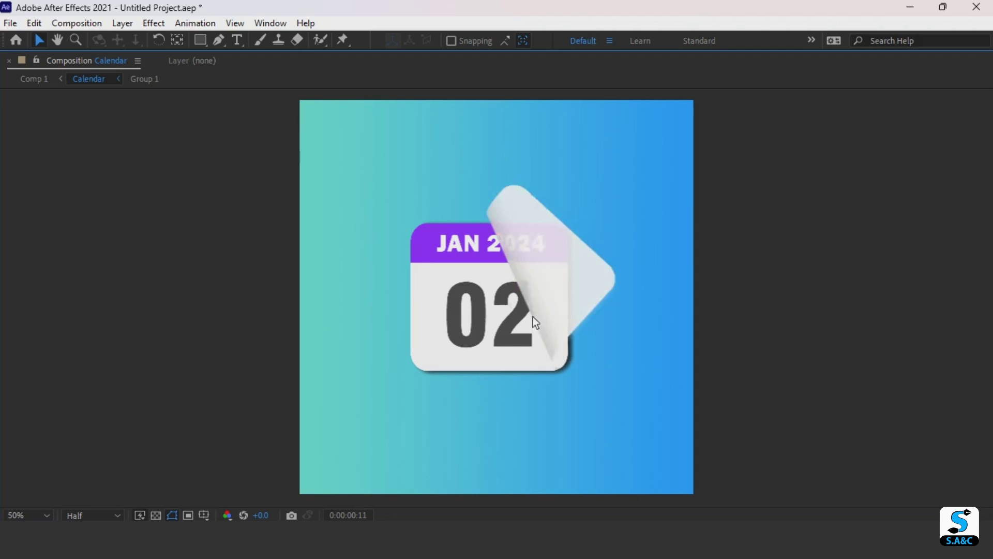